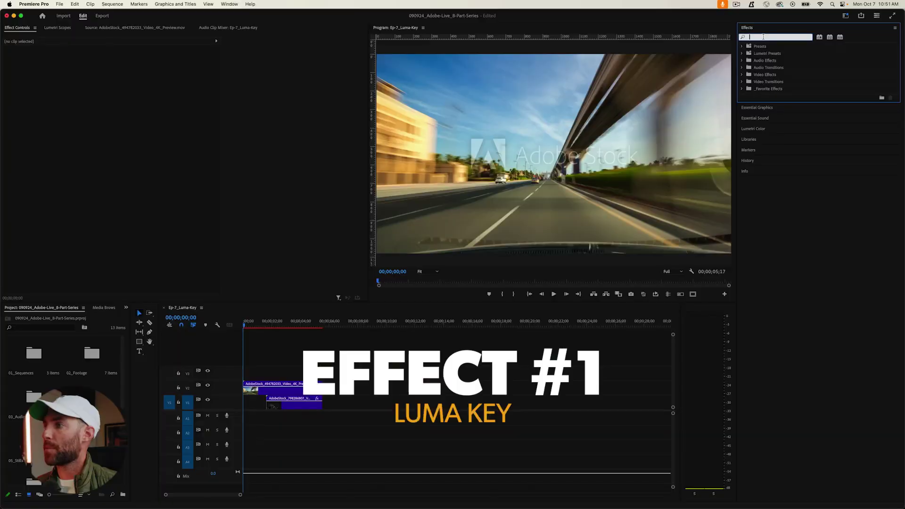
Search the effects for luma and preview the finished driving-to-night-city transition in the timeline.
{"action": "type", "text": "luma"}
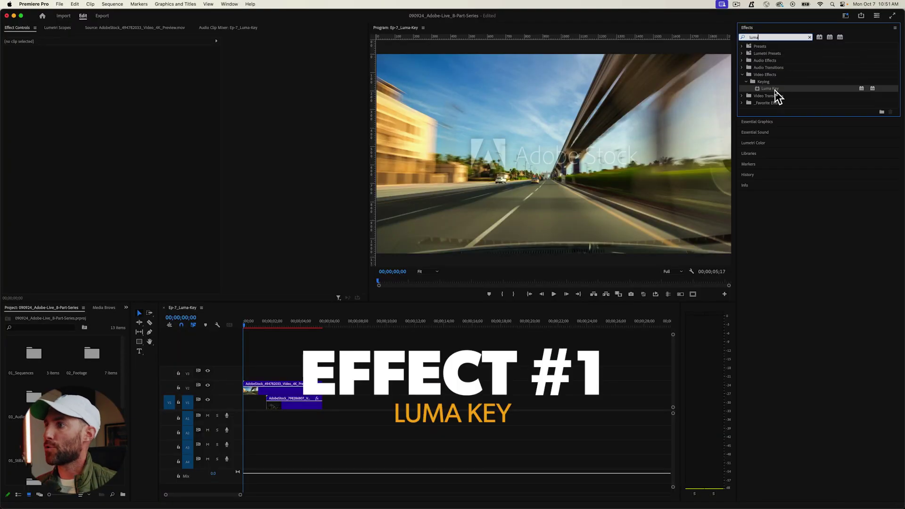
{"action": "left_click", "coordinate": [292, 403]}
{"action": "key", "text": "space"}
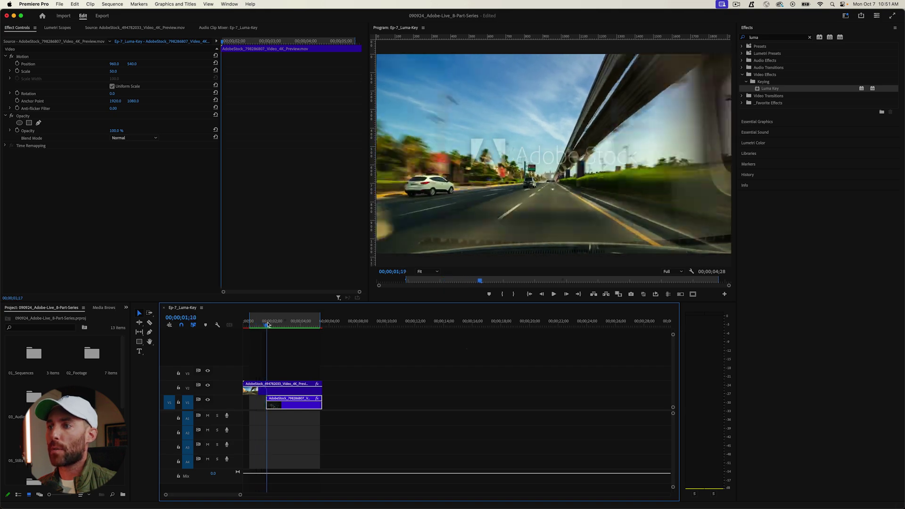
{"action": "mouse_move", "coordinate": [288, 317]}
{"action": "left_mouse_down"}
{"action": "mouse_move", "coordinate": [254, 320]}
{"action": "mouse_move", "coordinate": [283, 315]}
{"action": "mouse_move", "coordinate": [261, 326]}
{"action": "mouse_move", "coordinate": [284, 318]}
{"action": "mouse_move", "coordinate": [252, 317]}
{"action": "mouse_move", "coordinate": [283, 315]}
{"action": "left_mouse_up"}
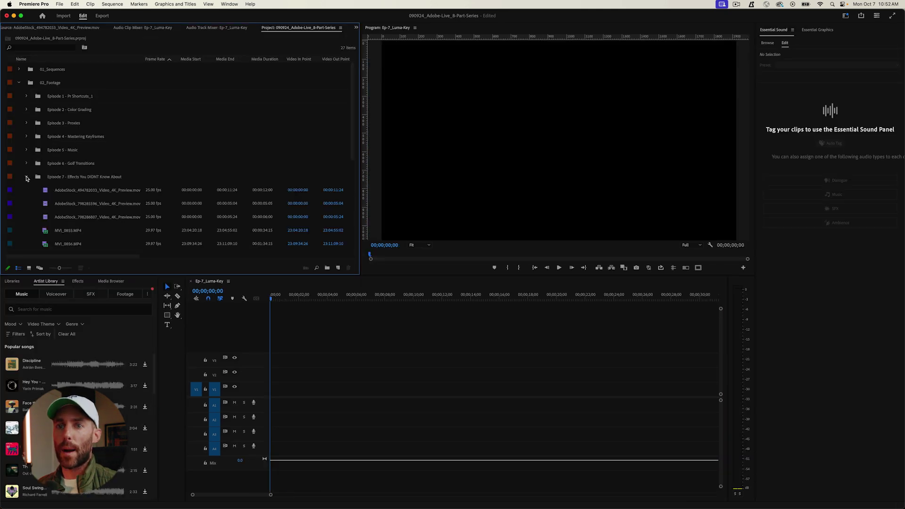
Stack the driving clip on V2 over the night-city clip starting at 00;00;02;29 on V1, and trim the driving clip to the same end.
{"action": "double_click", "coordinate": [61, 190]}
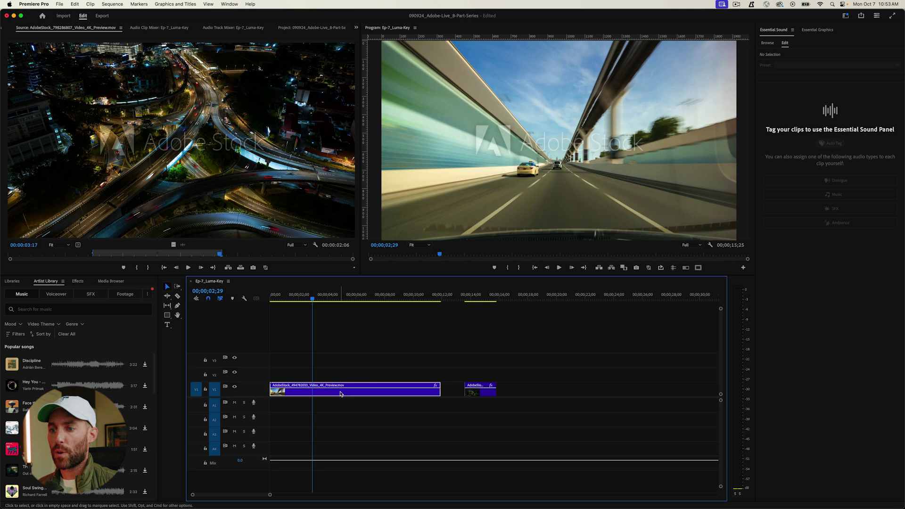
{"action": "left_click_drag", "start_coordinate": [343, 393], "coordinate": [340, 374]}
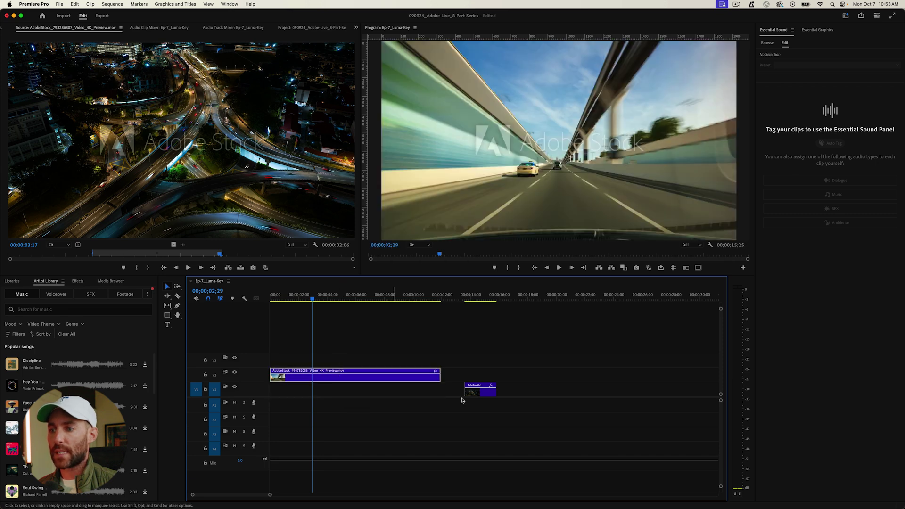
{"action": "left_click_drag", "start_coordinate": [473, 396], "coordinate": [321, 394]}
{"action": "left_click_drag", "start_coordinate": [440, 375], "coordinate": [441, 375]}
{"action": "left_click_drag", "start_coordinate": [318, 376], "coordinate": [348, 376]}
{"action": "key", "text": "="}
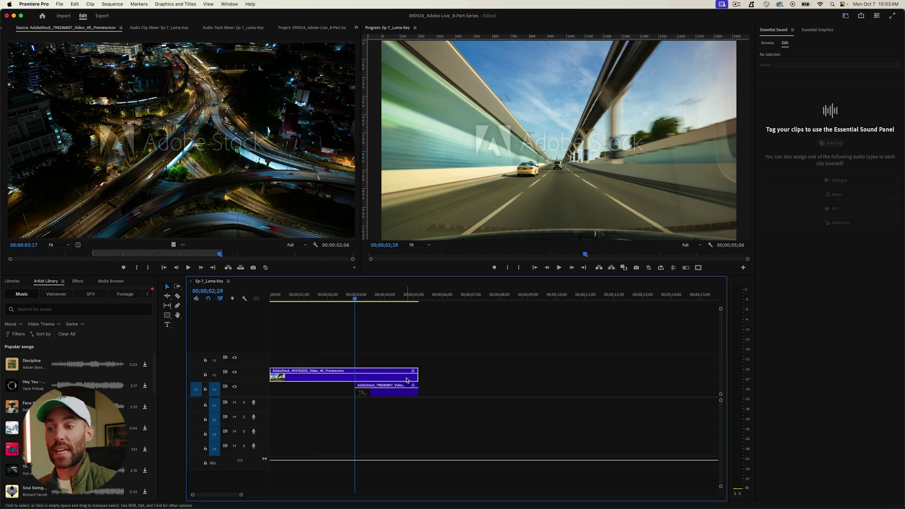
Apply the Luma Key effect to the driving clip on V2 and open its effect settings.
{"action": "key", "text": "shift+7"}
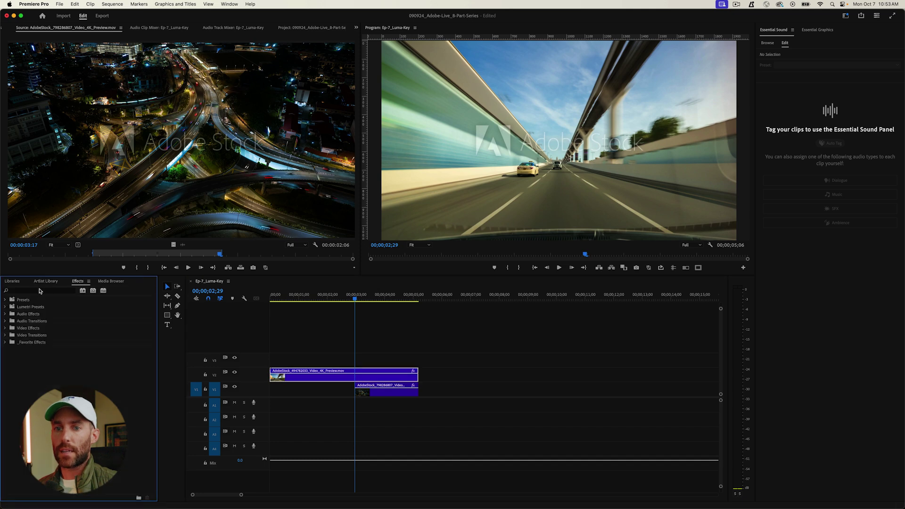
{"action": "type", "text": "luma"}
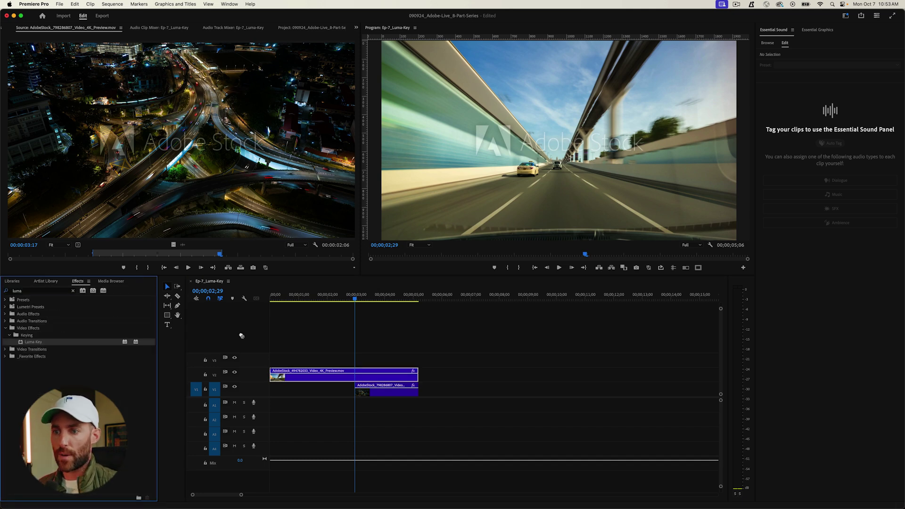
{"action": "left_click_drag", "start_coordinate": [376, 377], "coordinate": [375, 377]}
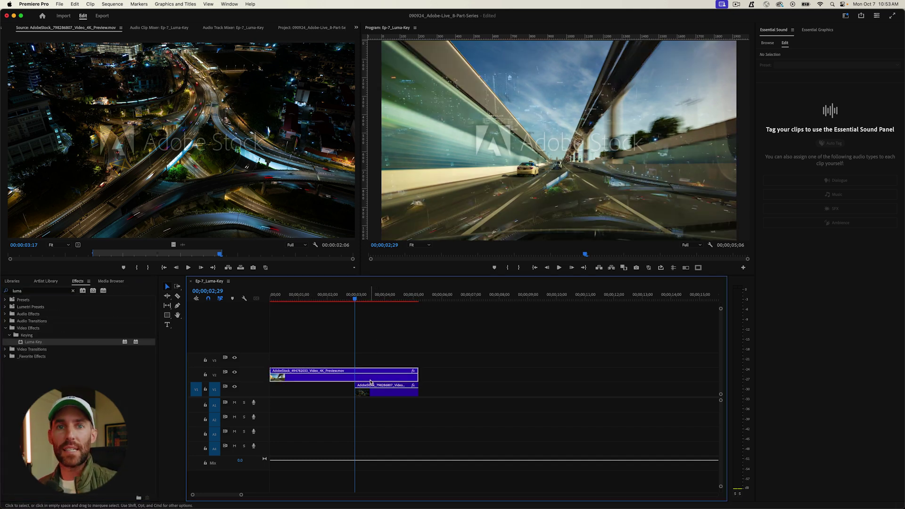
{"action": "left_click", "coordinate": [356, 27]}
{"action": "left_click", "coordinate": [379, 47]}
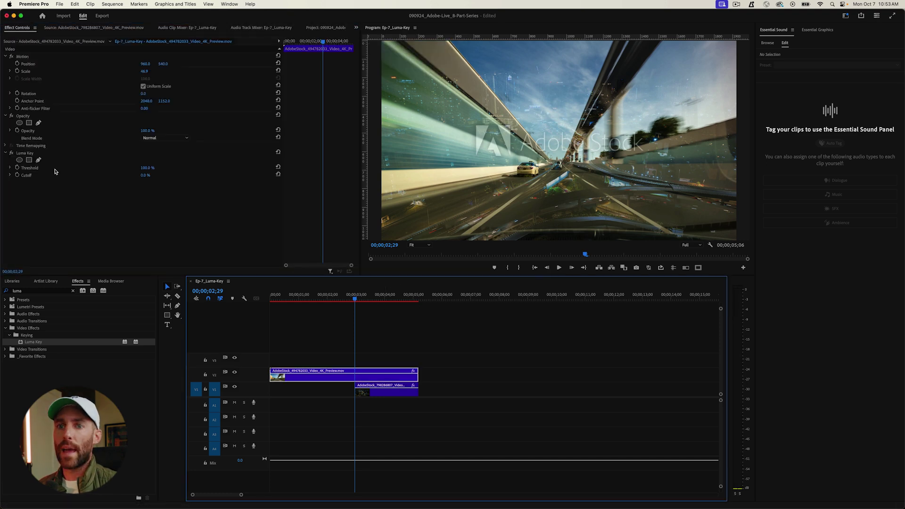
Try out different Luma Key Threshold and Cutoff values on the driving clip.
{"action": "left_click", "coordinate": [142, 168]}
{"action": "left_click_drag", "start_coordinate": [142, 168], "coordinate": [162, 175]}
{"action": "type", "text": "18"}
{"action": "key", "text": "Return"}
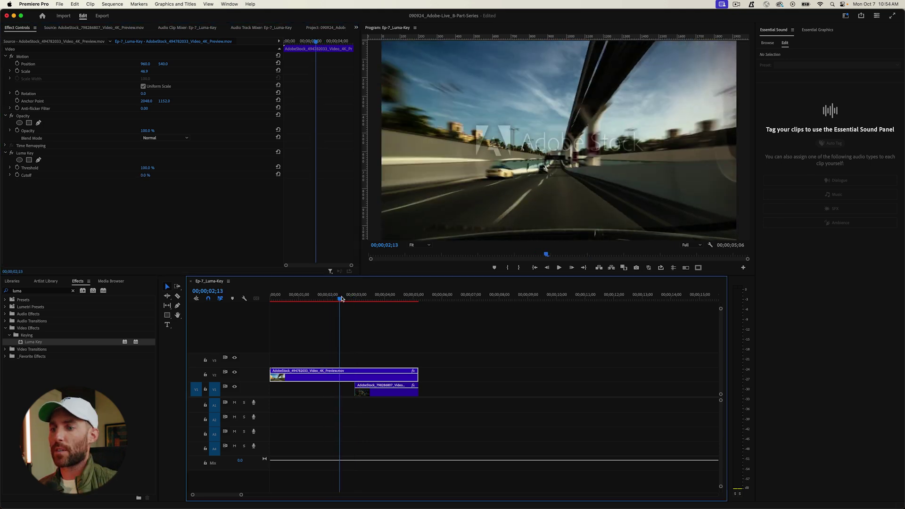
Keyframe the Luma Key Threshold at 0% at 00;00;02;12 and add a second Threshold keyframe at 00;00;03;07.
{"action": "left_click_drag", "start_coordinate": [341, 299], "coordinate": [347, 298]}
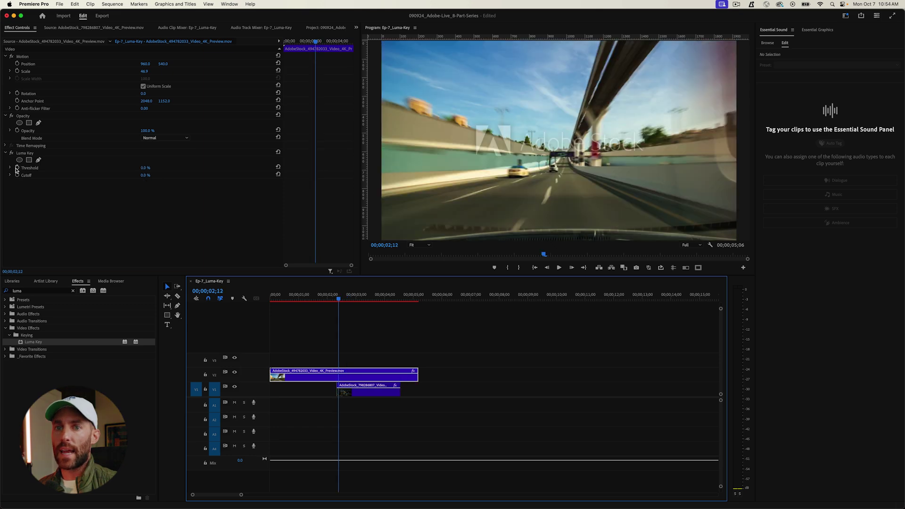
{"action": "left_click", "coordinate": [17, 168]}
{"action": "left_click_drag", "start_coordinate": [315, 42], "coordinate": [325, 41]}
{"action": "left_click", "coordinate": [258, 167]}
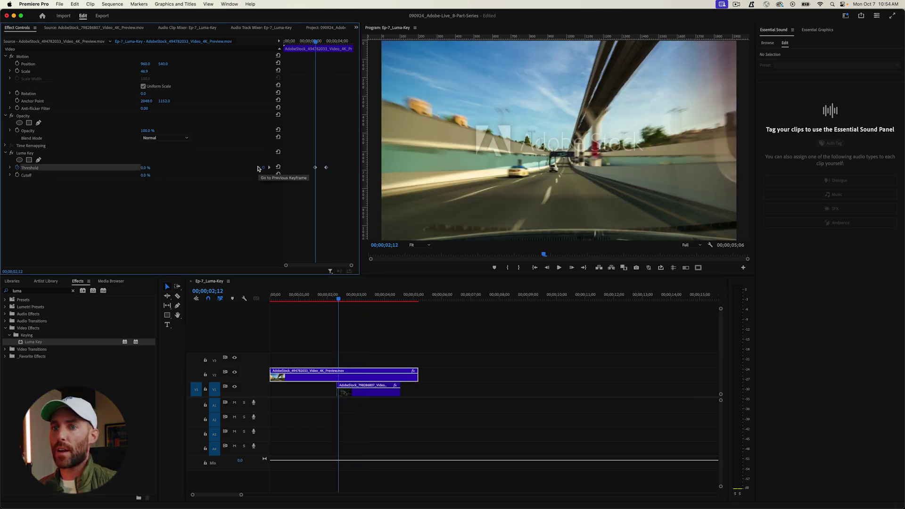
Add Cutoff keyframes at the same times, starting at 0%, and set both Threshold and Cutoff to 100% at 00;00;03;07.
{"action": "left_click", "coordinate": [17, 175]}
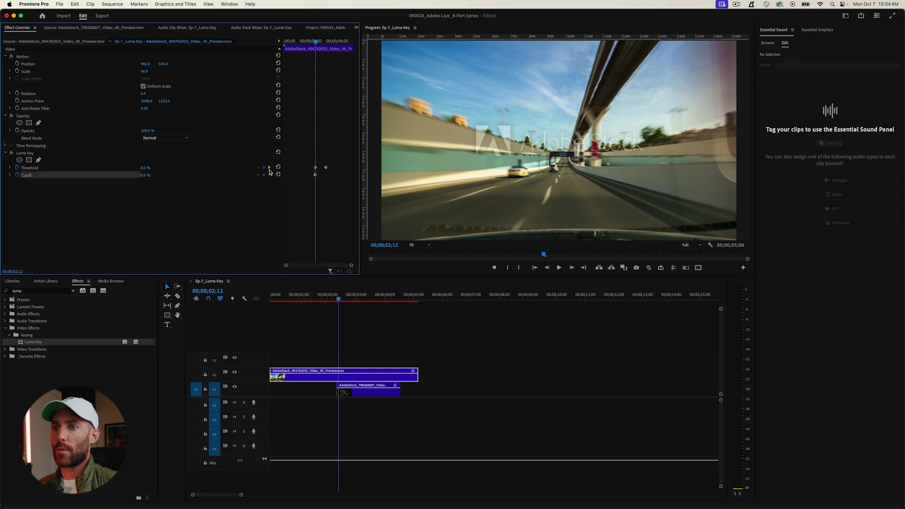
{"action": "left_click", "coordinate": [269, 169]}
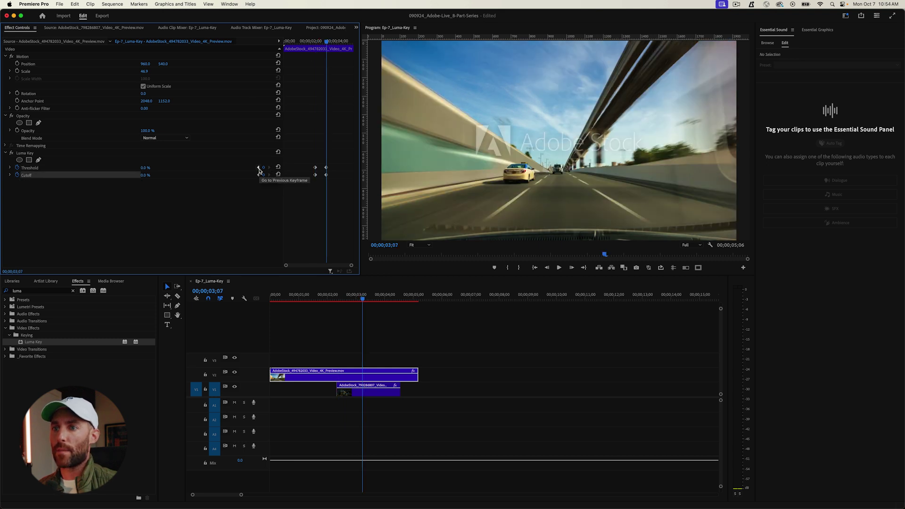
{"action": "left_click", "coordinate": [258, 168]}
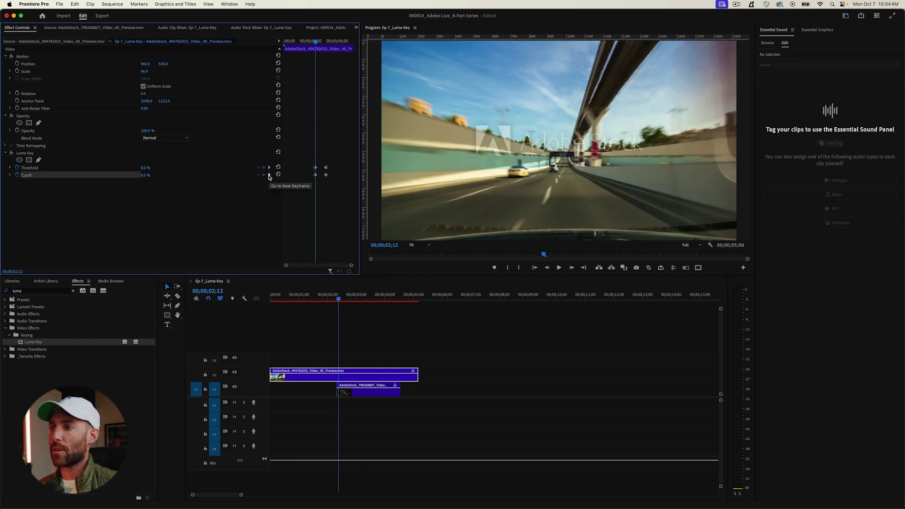
{"action": "left_click", "coordinate": [269, 176]}
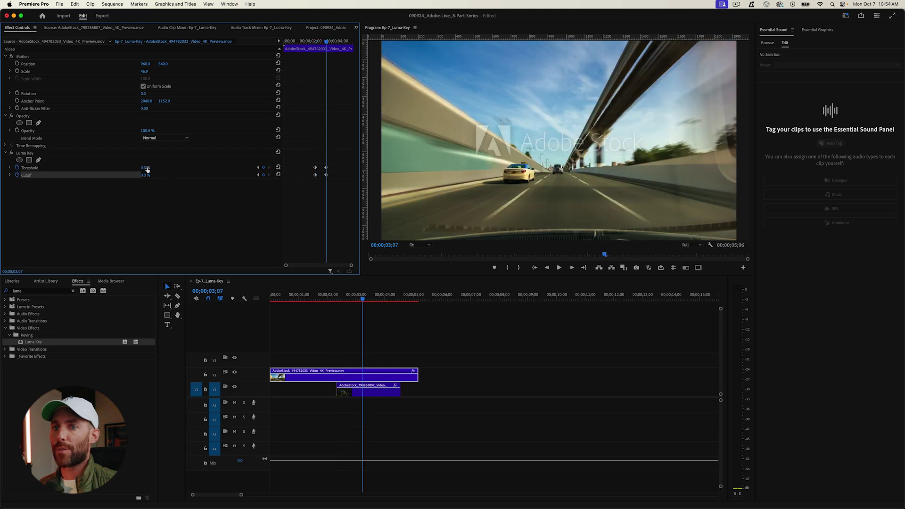
{"action": "left_click_drag", "start_coordinate": [145, 167], "coordinate": [192, 175]}
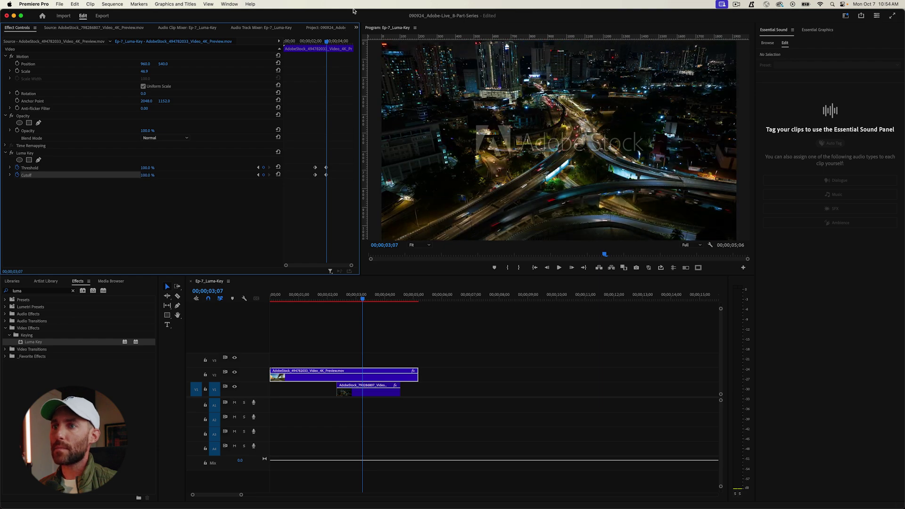
Try offsetting the end keyframes, with Threshold later and Cutoff earlier, and preview the transition.
{"action": "left_click_drag", "start_coordinate": [321, 41], "coordinate": [318, 41]}
{"action": "key", "text": "space"}
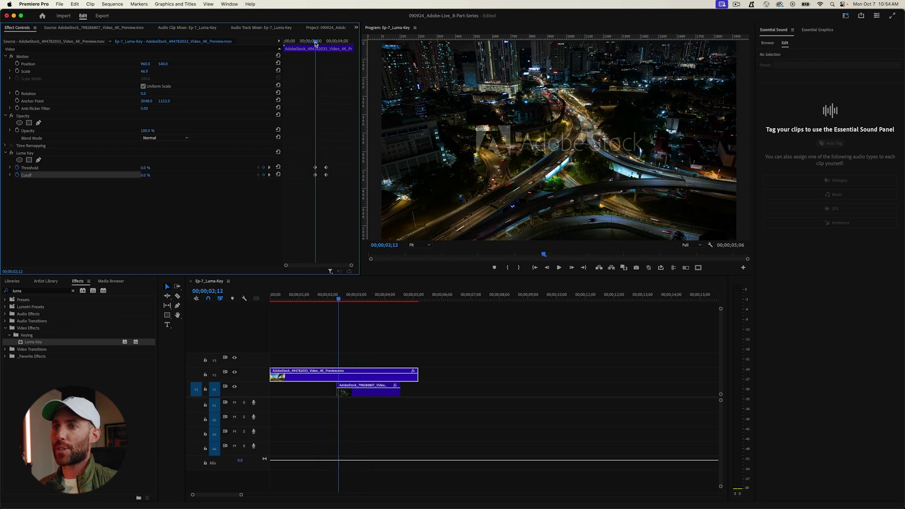
{"action": "left_click", "coordinate": [317, 41]}
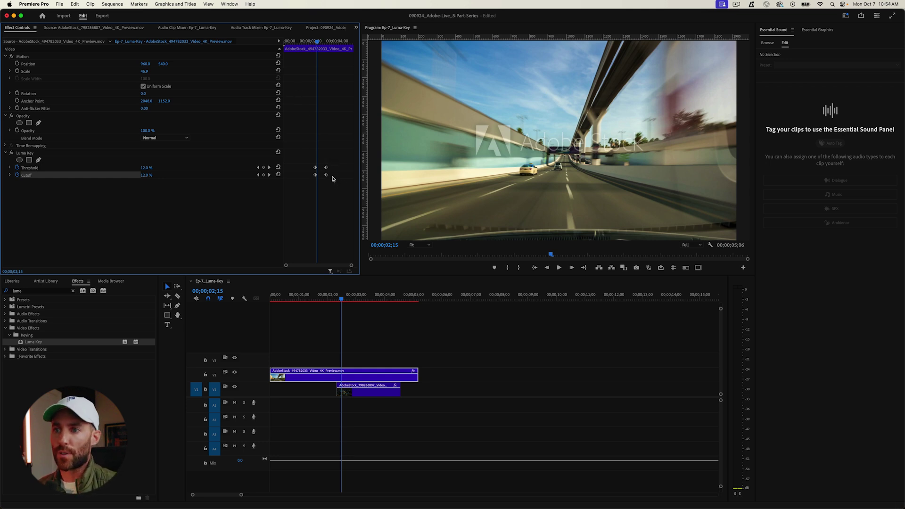
{"action": "left_click_drag", "start_coordinate": [326, 169], "coordinate": [325, 175]}
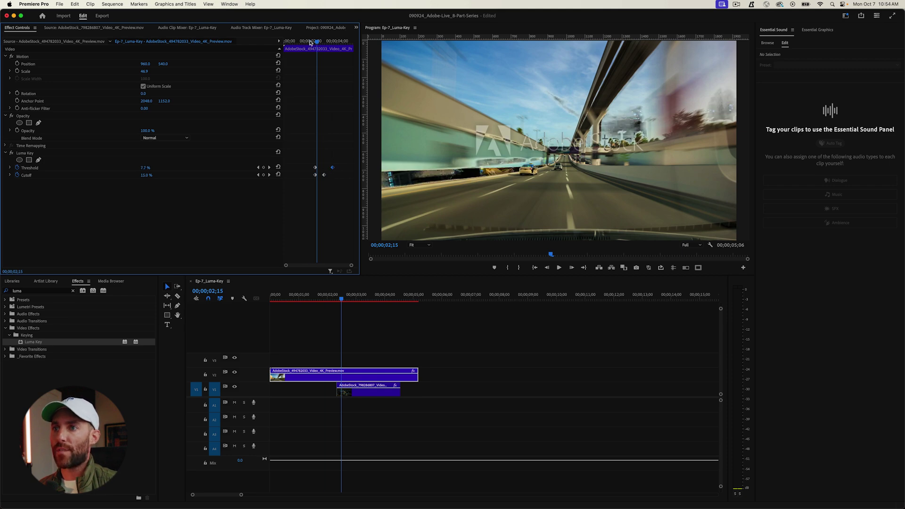
{"action": "left_click", "coordinate": [309, 43]}
{"action": "key", "text": "space"}
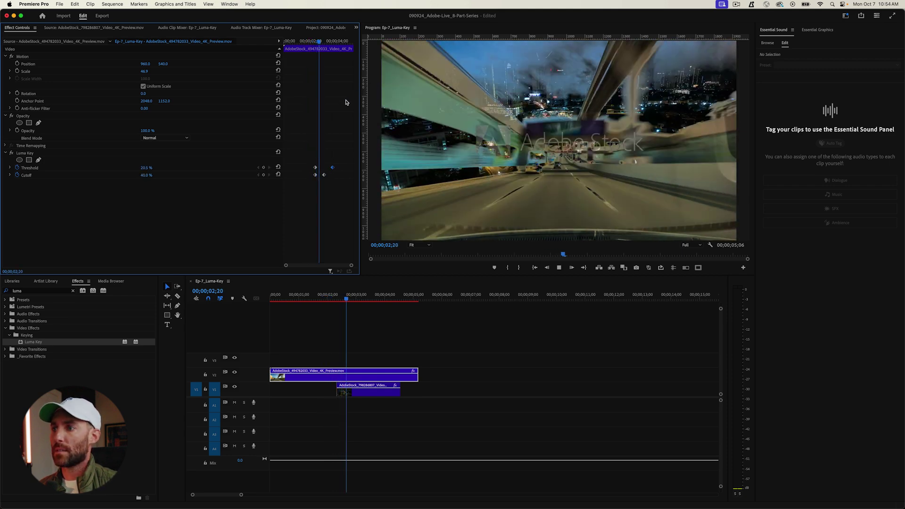
{"action": "left_click", "coordinate": [332, 43]}
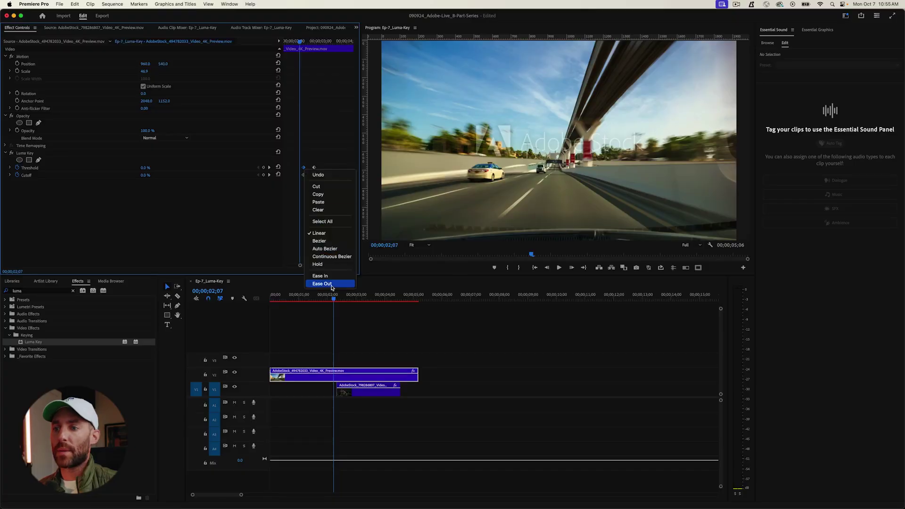
Ease out of the first Threshold and Cutoff keyframes, ease into the last ones, and preview the transition.
{"action": "left_click", "coordinate": [332, 283]}
{"action": "right_click", "coordinate": [314, 168]}
{"action": "left_click", "coordinate": [332, 256]}
{"action": "right_click", "coordinate": [304, 176]}
{"action": "left_click", "coordinate": [330, 292]}
{"action": "right_click", "coordinate": [320, 175]}
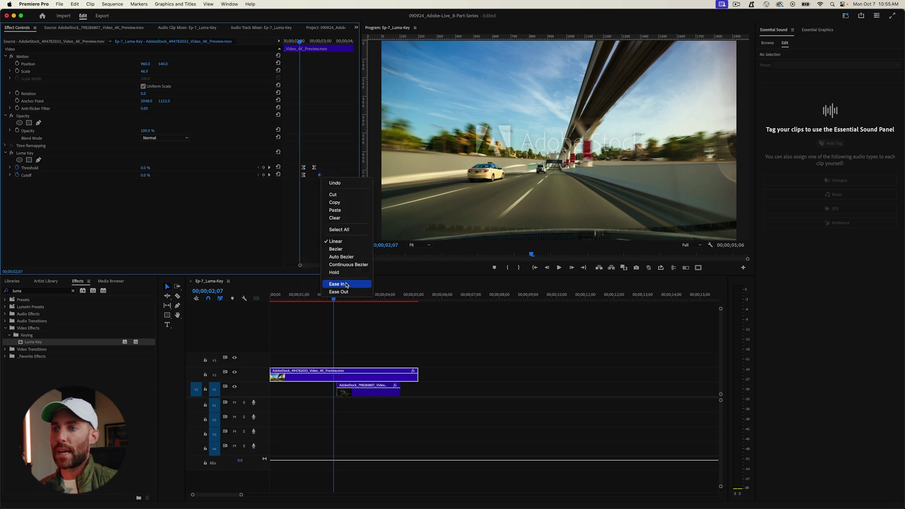
{"action": "left_click", "coordinate": [346, 284]}
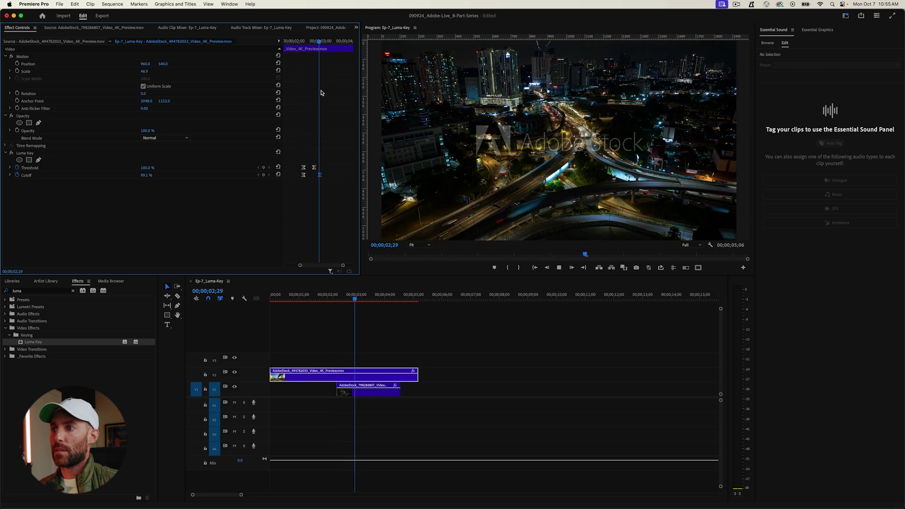
{"action": "key", "text": "space"}
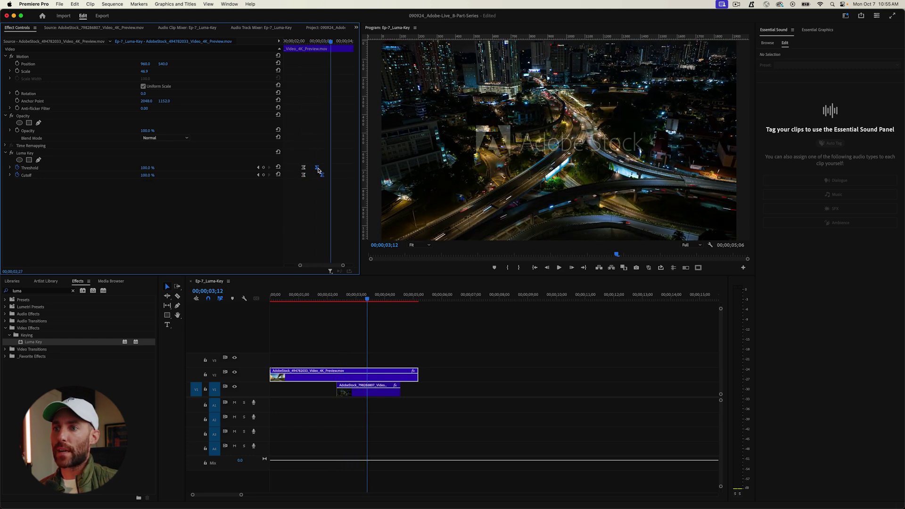
{"action": "left_click", "coordinate": [321, 50]}
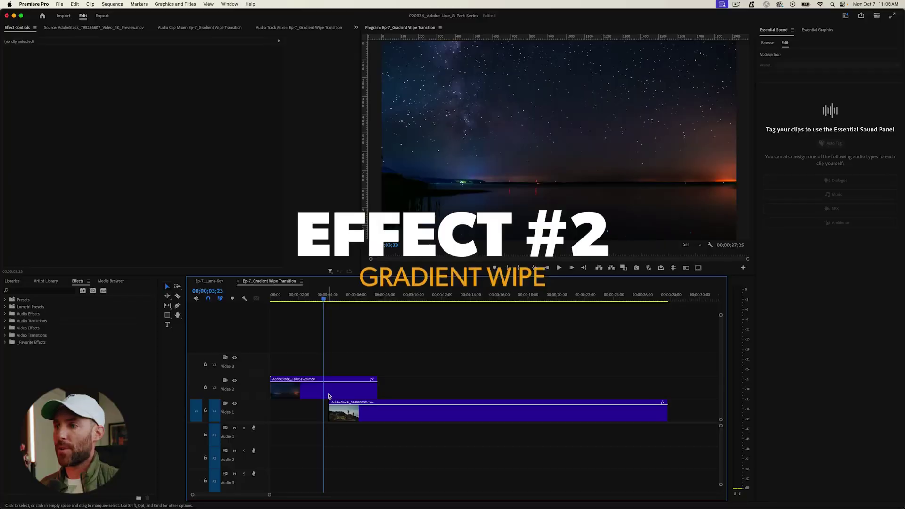
Apply the Gradient Wipe effect to the night-sky clip on Video 2 where it overlaps the hikers clip.
{"action": "mouse_move", "coordinate": [324, 301]}
{"action": "left_mouse_down"}
{"action": "mouse_move", "coordinate": [285, 297]}
{"action": "mouse_move", "coordinate": [464, 281]}
{"action": "mouse_move", "coordinate": [290, 296]}
{"action": "mouse_move", "coordinate": [414, 279]}
{"action": "mouse_move", "coordinate": [331, 291]}
{"action": "left_mouse_up"}
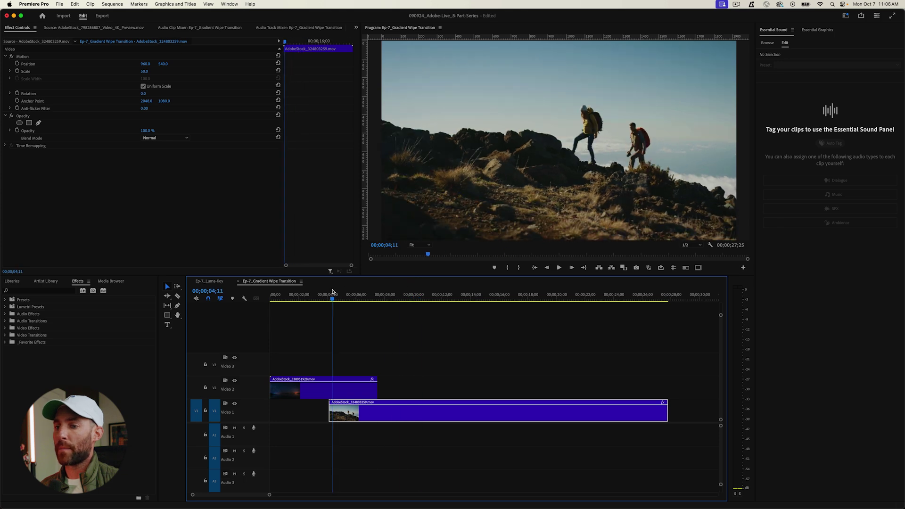
{"action": "left_click", "coordinate": [358, 392]}
{"action": "left_click", "coordinate": [44, 289]}
{"action": "type", "text": "gradien"}
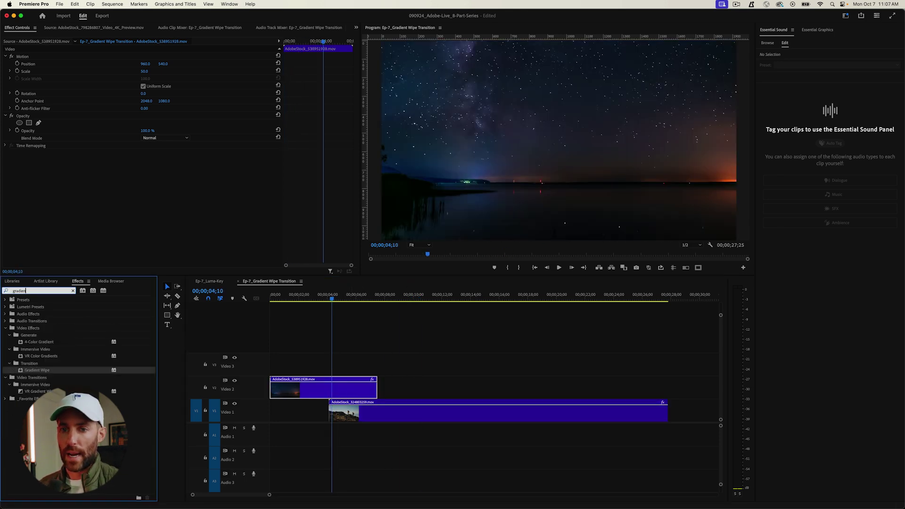
{"action": "left_click_drag", "start_coordinate": [298, 379], "coordinate": [299, 378]}
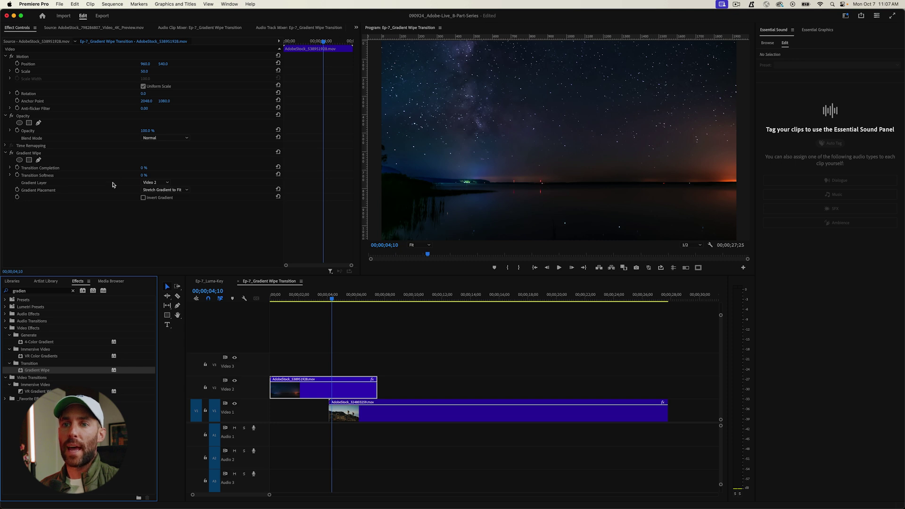
Keep Video 2 as Gradient Layer and keyframe the night-sky clip's Transition Completion from 0% at 00;00;04;10 to 100% further along.
{"action": "left_click", "coordinate": [159, 184]}
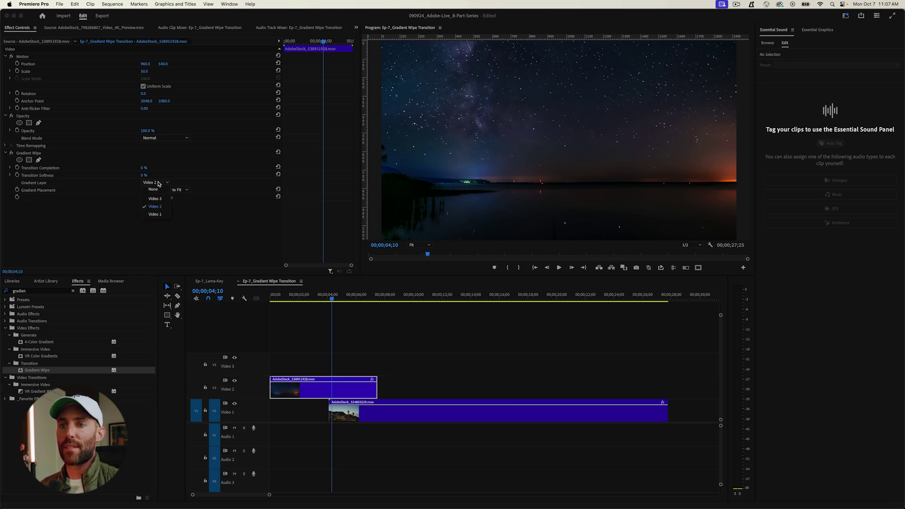
{"action": "left_click", "coordinate": [158, 184]}
{"action": "left_click", "coordinate": [351, 391]}
{"action": "left_click", "coordinate": [17, 168]}
{"action": "left_click_drag", "start_coordinate": [324, 44], "coordinate": [338, 43]}
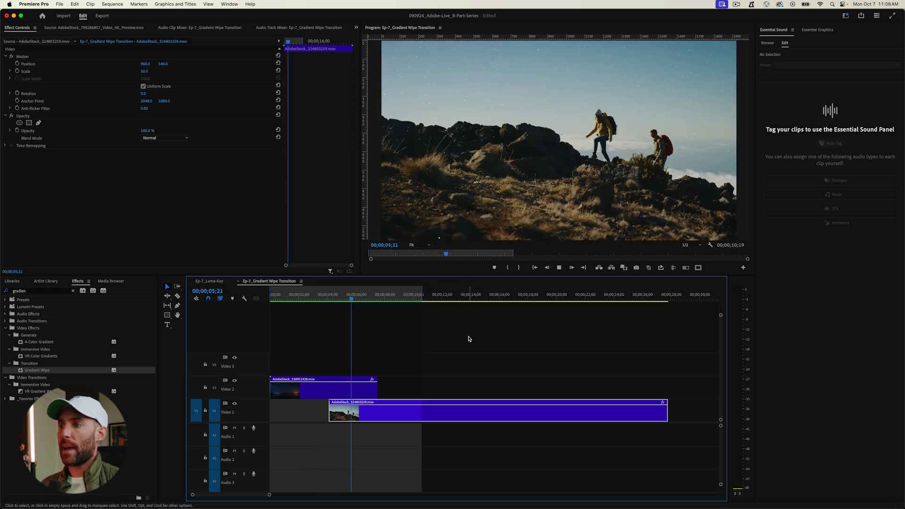
Apply Ease Out to the first Transition Completion keyframe on the night-sky clip and open the second keyframe's interpolation options.
{"action": "key", "text": "space"}
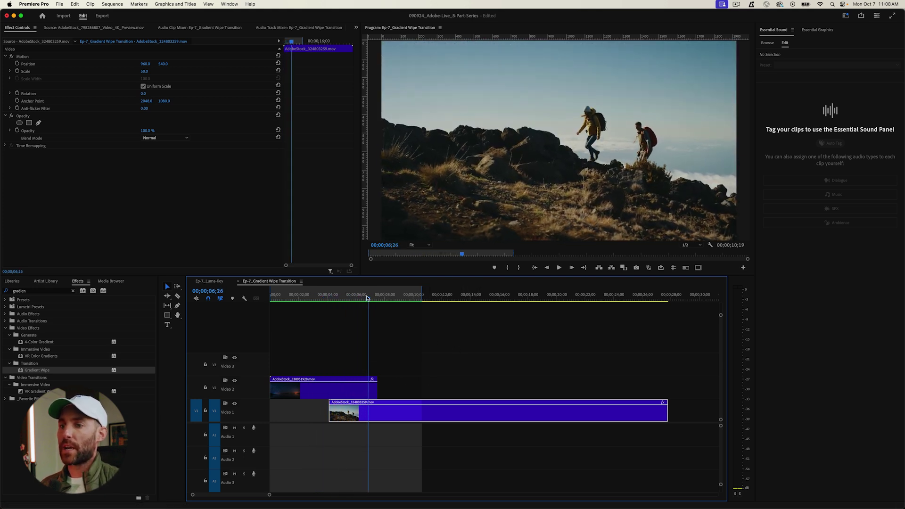
{"action": "left_click_drag", "start_coordinate": [368, 297], "coordinate": [362, 296]}
{"action": "left_click", "coordinate": [359, 393]}
{"action": "left_click", "coordinate": [338, 168]}
{"action": "right_click", "coordinate": [322, 168]}
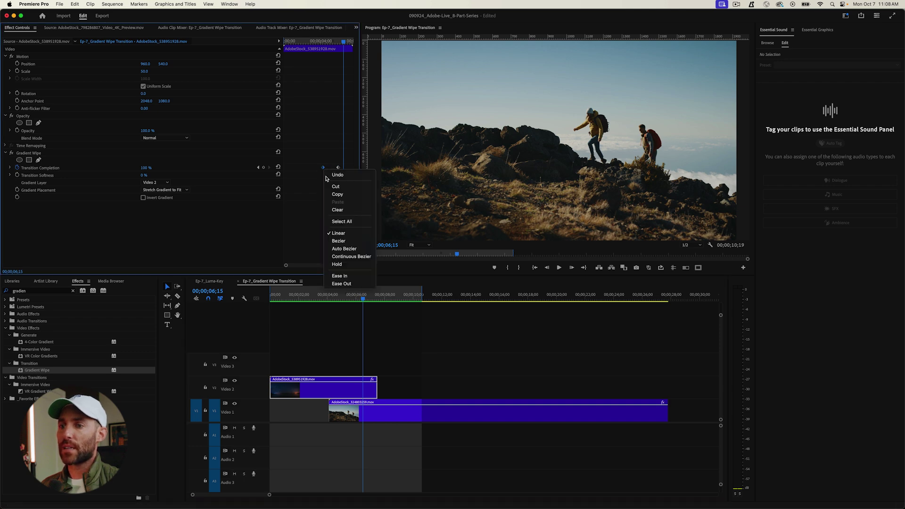
{"action": "left_click", "coordinate": [343, 283]}
{"action": "right_click", "coordinate": [337, 168]}
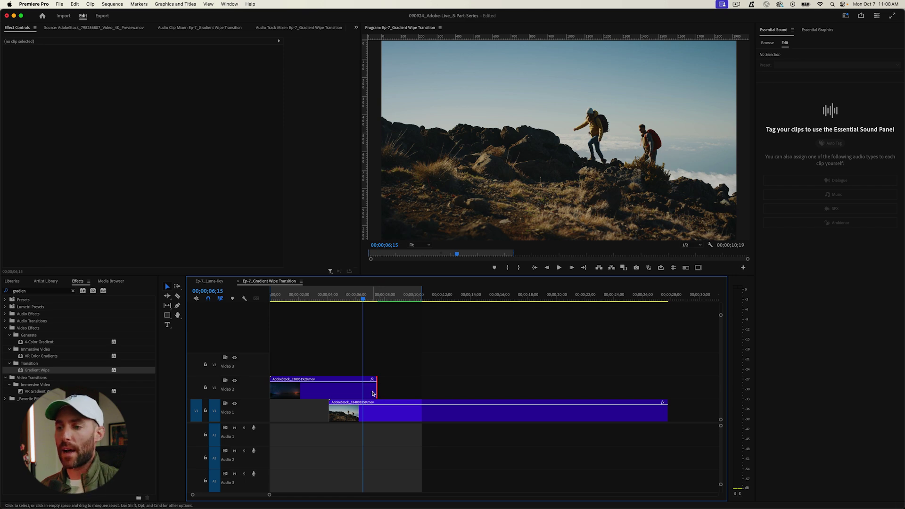
Apply a Cross Dissolve to the end of the night-sky clip on Video 2 and lengthen it by starting it earlier.
{"action": "right_click", "coordinate": [377, 390]}
{"action": "left_click", "coordinate": [401, 438]}
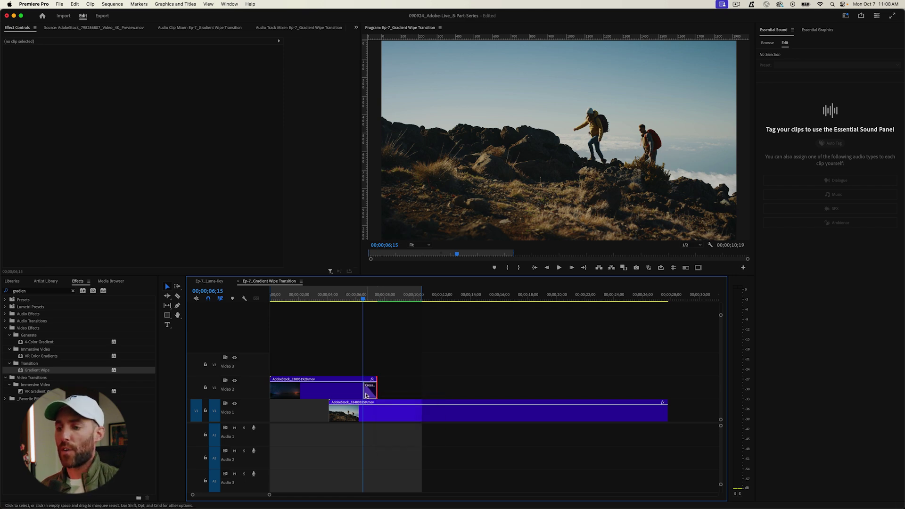
{"action": "key", "text": "="}
{"action": "key", "text": "="}
{"action": "left_click_drag", "start_coordinate": [496, 389], "coordinate": [454, 389]}
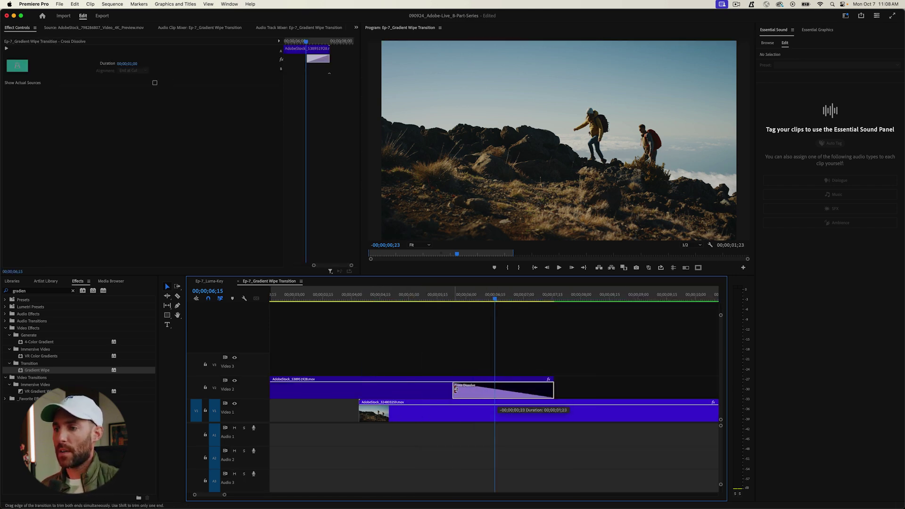
Play back the gradient wipe transition from 00;00;03;27 through the Cross Dissolve.
{"action": "left_click_drag", "start_coordinate": [440, 295], "coordinate": [346, 301]}
{"action": "left_click", "coordinate": [380, 326]}
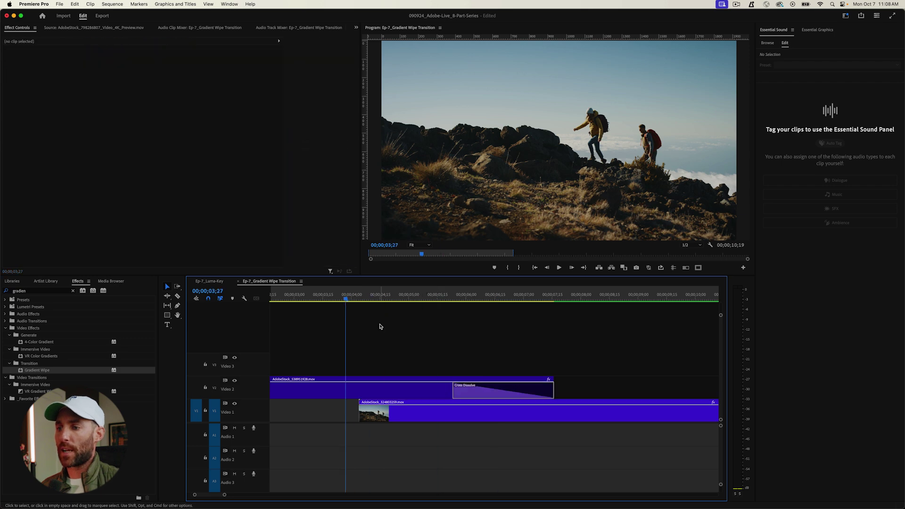
{"action": "key", "text": "minus"}
{"action": "key", "text": "space"}
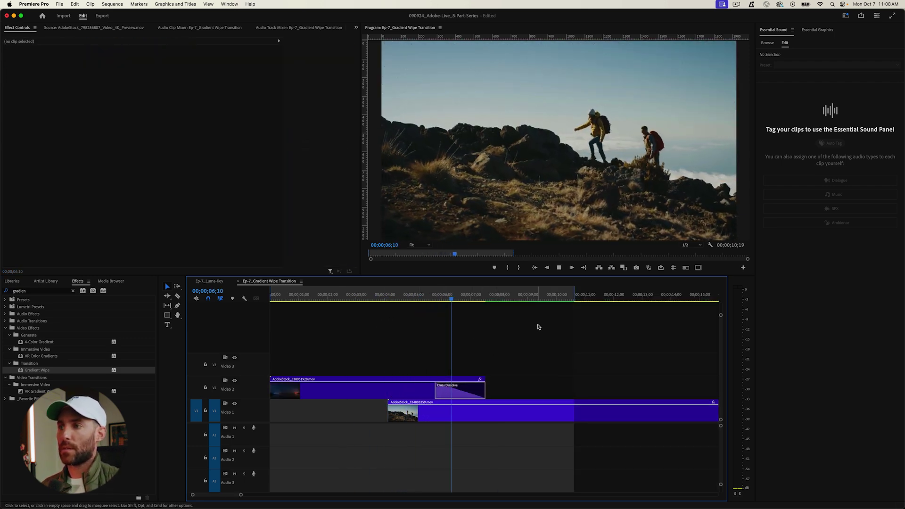
{"action": "key", "text": "space"}
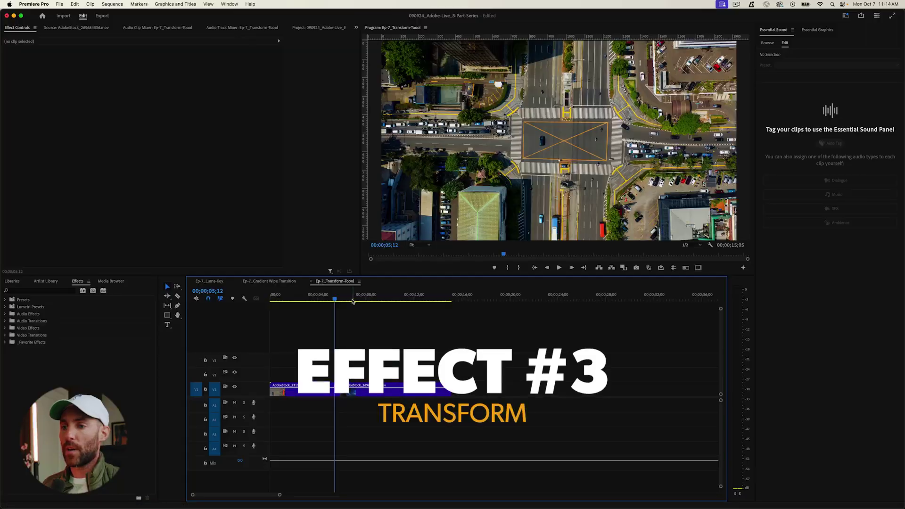
Scrub through the daytime and night intersection clips in the Ep-7_Transform-Toool sequence and increase the Video 1 track height.
{"action": "left_click_drag", "start_coordinate": [352, 301], "coordinate": [323, 295]}
{"action": "left_click_drag", "start_coordinate": [335, 291], "coordinate": [365, 285]}
{"action": "left_click_drag", "start_coordinate": [365, 284], "coordinate": [369, 284]}
{"action": "left_click_drag", "start_coordinate": [256, 381], "coordinate": [256, 360]}
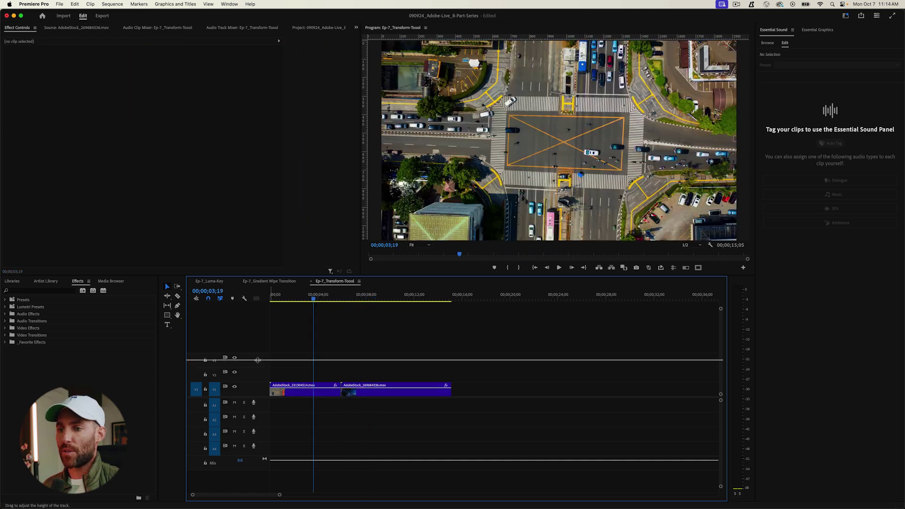
{"action": "mouse_move", "coordinate": [313, 299]}
{"action": "left_mouse_down"}
{"action": "mouse_move", "coordinate": [275, 302]}
{"action": "mouse_move", "coordinate": [360, 300]}
{"action": "mouse_move", "coordinate": [273, 301]}
{"action": "mouse_move", "coordinate": [325, 301]}
{"action": "left_mouse_up"}
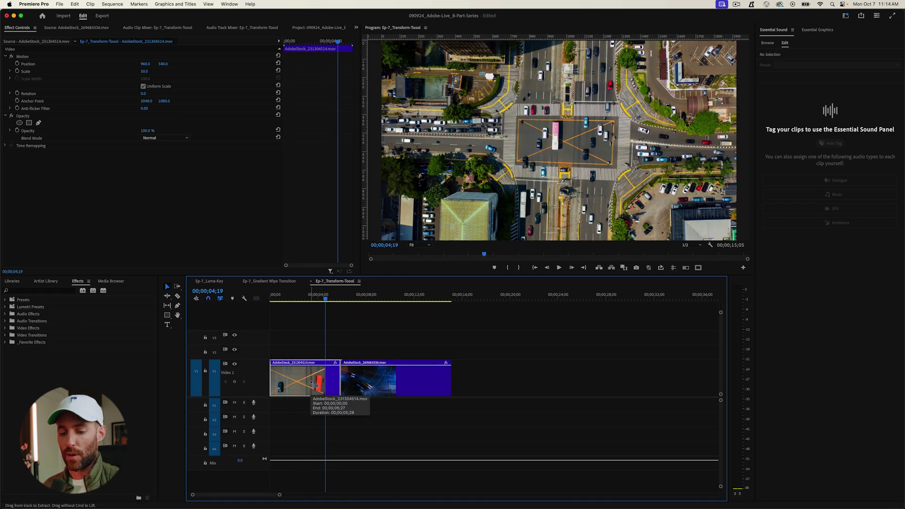
Reverse the speed of the daytime intersection clip and trim off everything after 00;00;02;23.
{"action": "key", "text": "super+r"}
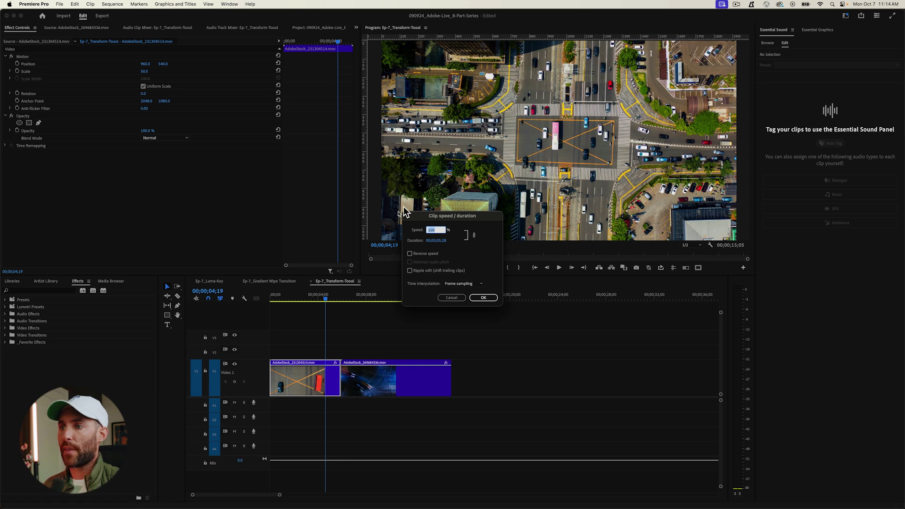
{"action": "left_click", "coordinate": [409, 254]}
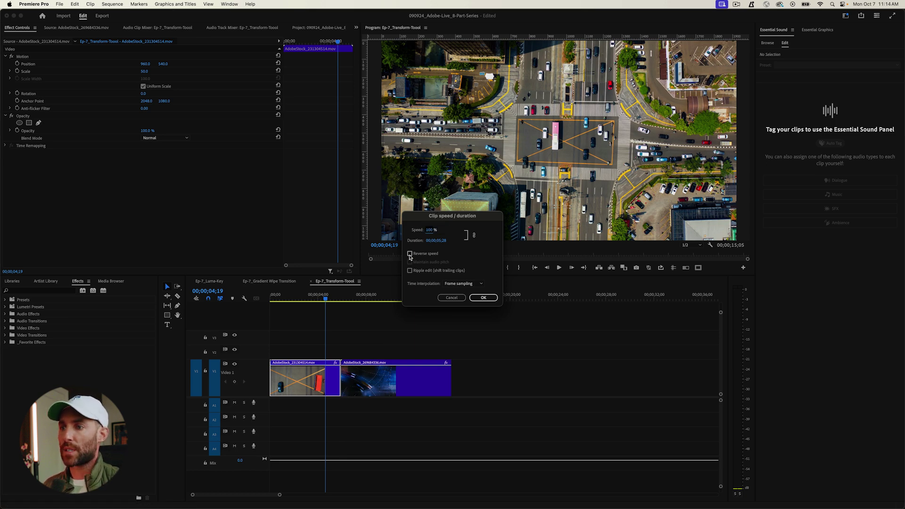
{"action": "left_click", "coordinate": [483, 297]}
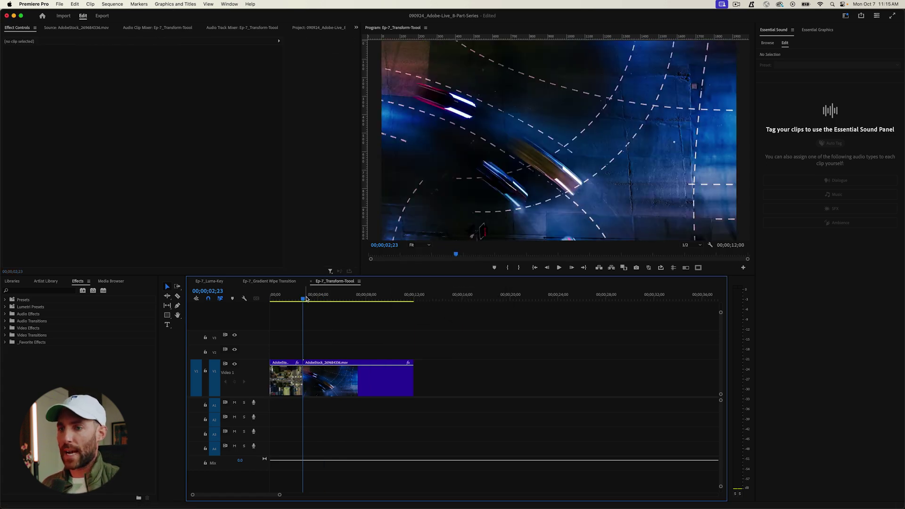
Cut the night intersection clip at 00;00;05;15, delete the part before the cut and butt the rest against the daytime clip.
{"action": "left_click_drag", "start_coordinate": [306, 299], "coordinate": [336, 299]}
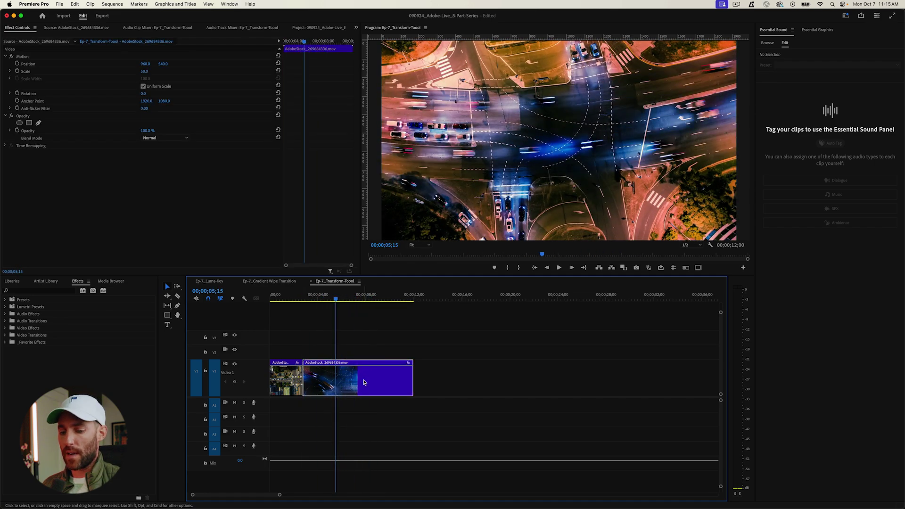
{"action": "key", "text": "super+k"}
{"action": "left_click", "coordinate": [323, 383]}
{"action": "key", "text": "BackSpace"}
{"action": "left_click_drag", "start_coordinate": [366, 384], "coordinate": [333, 385]}
Reverse the speed of the night intersection clip and trim more off its start.
{"action": "key", "text": "super+r"}
{"action": "left_click", "coordinate": [409, 253]}
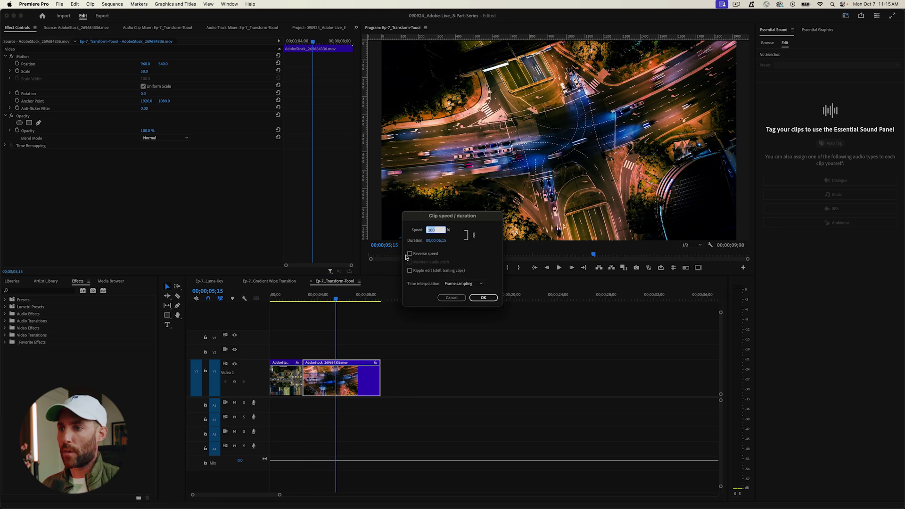
{"action": "left_click", "coordinate": [493, 297]}
{"action": "mouse_move", "coordinate": [325, 295]}
{"action": "left_mouse_down"}
{"action": "mouse_move", "coordinate": [315, 294]}
{"action": "mouse_move", "coordinate": [324, 294]}
{"action": "left_mouse_up"}
{"action": "key", "text": "super+k"}
{"action": "left_click", "coordinate": [339, 384]}
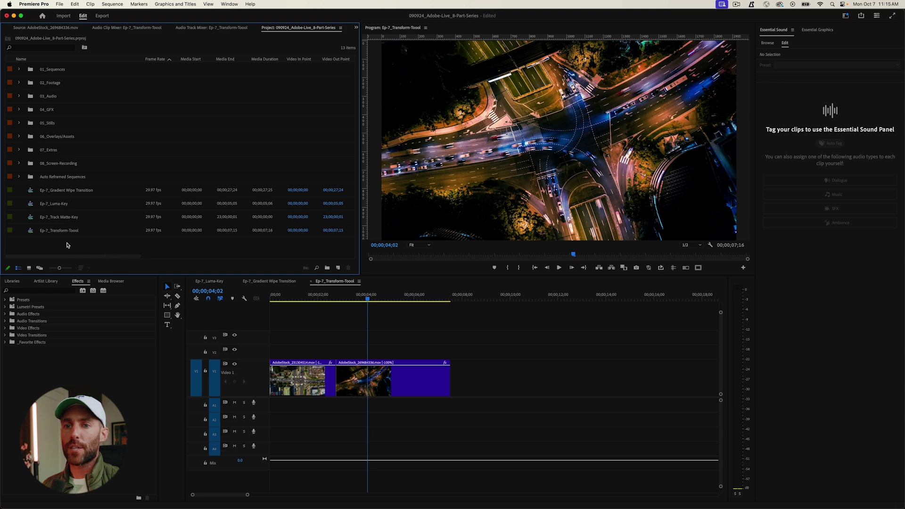
Create an adjustment layer with the default settings and place it on Video 2 across the cut between the two intersection clips.
{"action": "right_click", "coordinate": [66, 245]}
{"action": "mouse_move", "coordinate": [118, 278]}
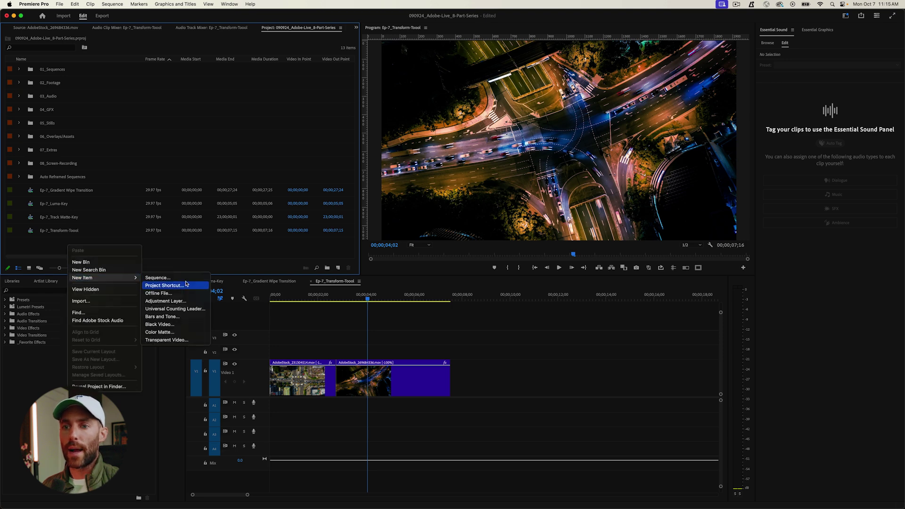
{"action": "left_click", "coordinate": [172, 302]}
{"action": "key", "text": "Return"}
{"action": "left_click_drag", "start_coordinate": [36, 179], "coordinate": [328, 357]}
Trim the adjustment layer to four frames on either side of the cut at 00;00;02;23.
{"action": "left_click", "coordinate": [335, 298]}
{"action": "key", "text": "equal"}
{"action": "key", "text": "equal"}
{"action": "left_click", "coordinate": [509, 356]}
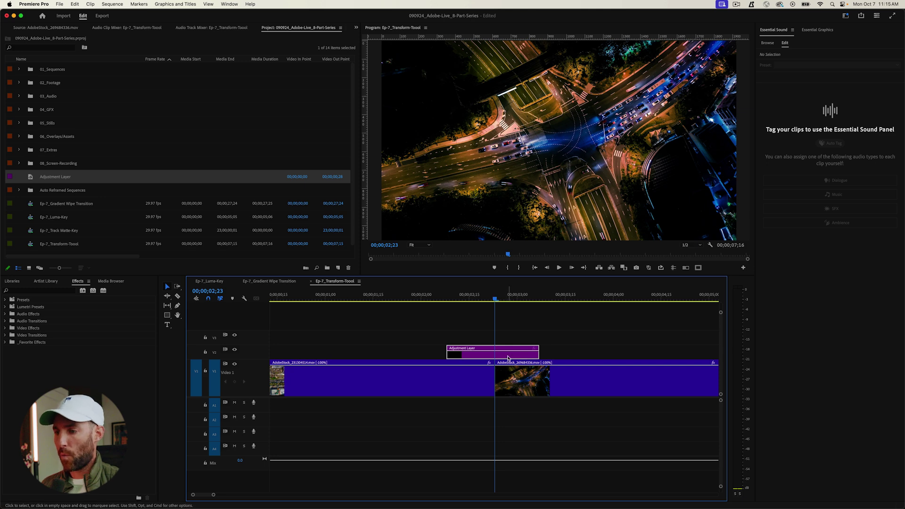
{"action": "key", "text": "Right"}
{"action": "key", "text": "Right"}
{"action": "key", "text": "Right"}
{"action": "key", "text": "Right"}
{"action": "key", "text": "super+k"}
{"action": "key", "text": "Delete"}
{"action": "key", "text": "Left"}
{"action": "key", "text": "Left"}
{"action": "key", "text": "Left"}
{"action": "key", "text": "Left"}
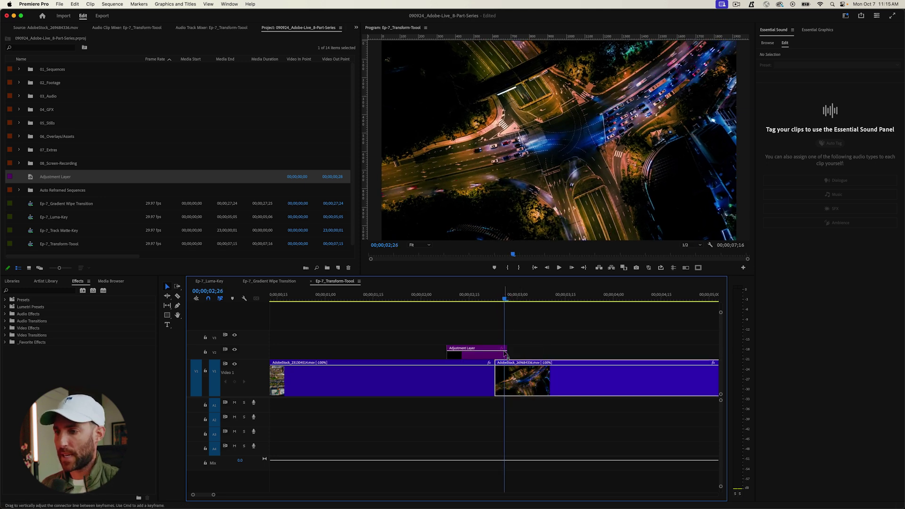
{"action": "key", "text": "space"}
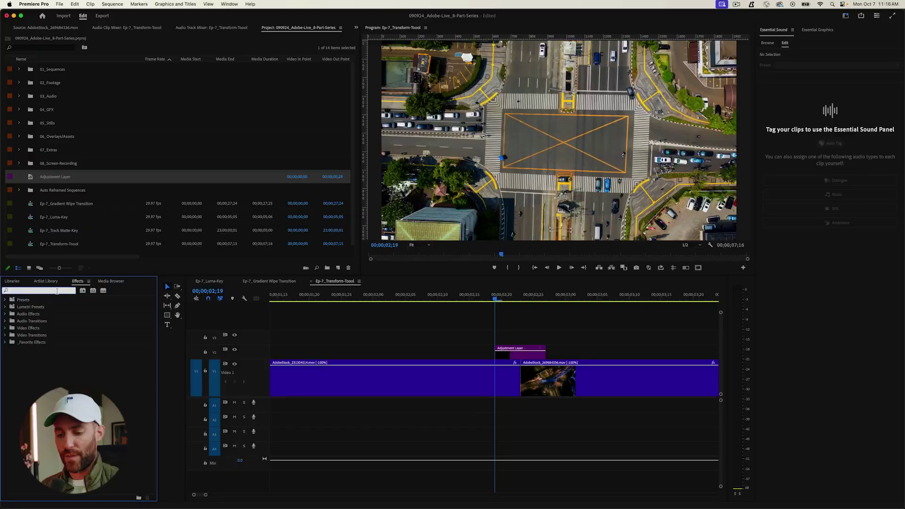
Find the Distort Transform effect and apply it to the adjustment layer.
{"action": "type", "text": "transfor"}
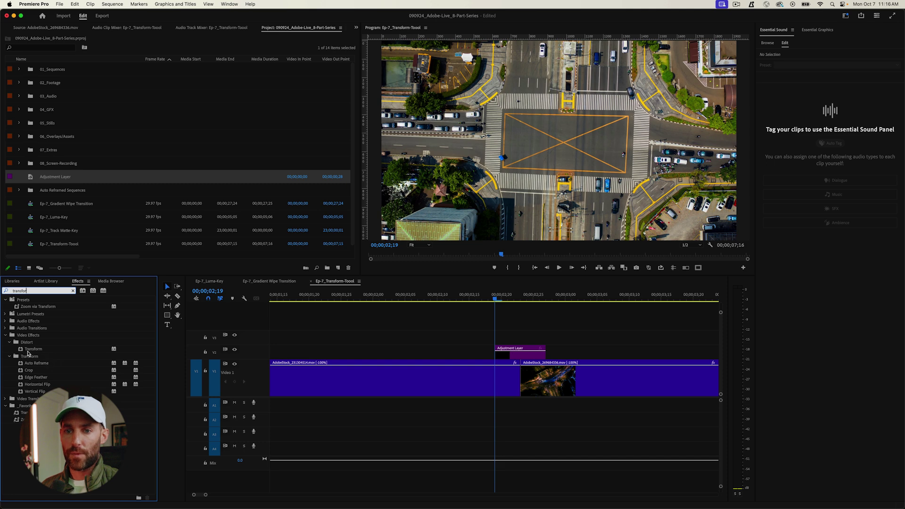
{"action": "left_click", "coordinate": [29, 350]}
{"action": "left_click_drag", "start_coordinate": [29, 351], "coordinate": [517, 352]}
Show the adjustment layer's effect settings and add a Transform Scale keyframe at the cut, 00;00;02;23.
{"action": "mouse_move", "coordinate": [520, 299]}
{"action": "left_mouse_down"}
{"action": "mouse_move", "coordinate": [495, 299]}
{"action": "mouse_move", "coordinate": [521, 297]}
{"action": "left_mouse_up"}
{"action": "left_click", "coordinate": [530, 325]}
{"action": "left_click", "coordinate": [528, 354]}
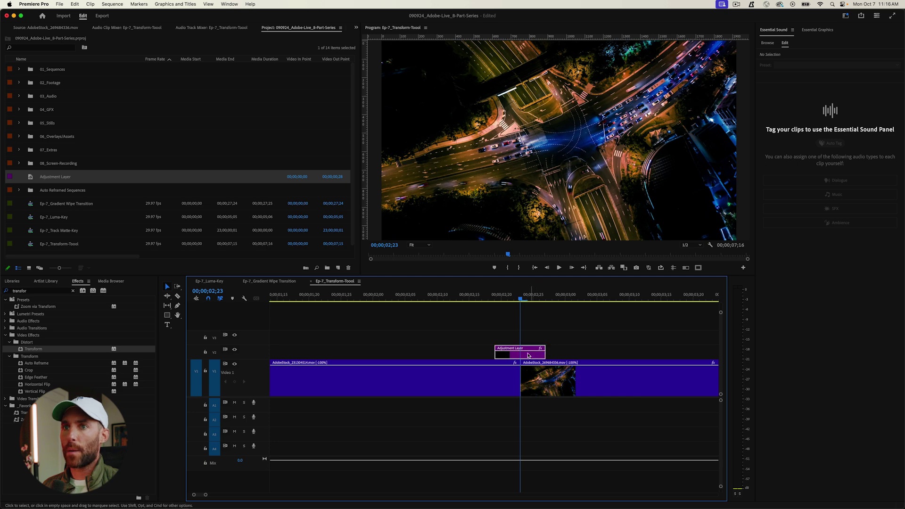
{"action": "left_click", "coordinate": [355, 27]}
{"action": "left_click", "coordinate": [381, 39]}
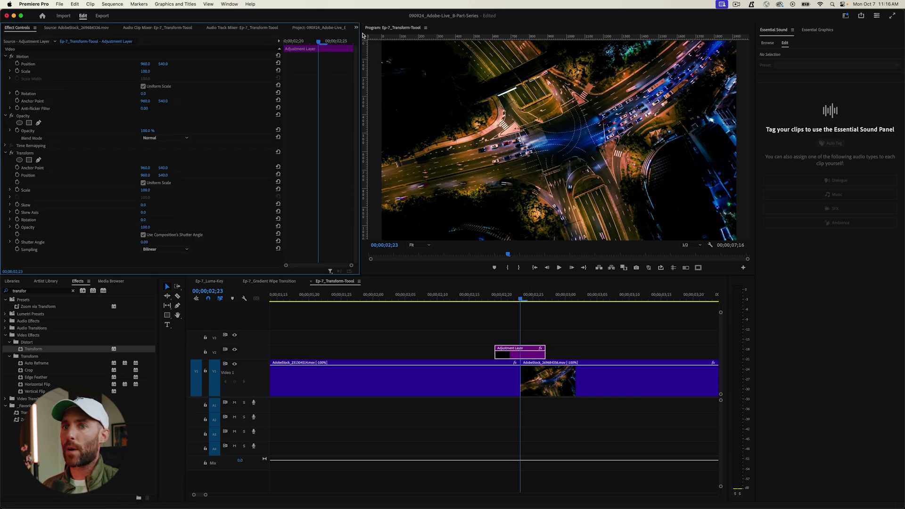
{"action": "left_click", "coordinate": [536, 352]}
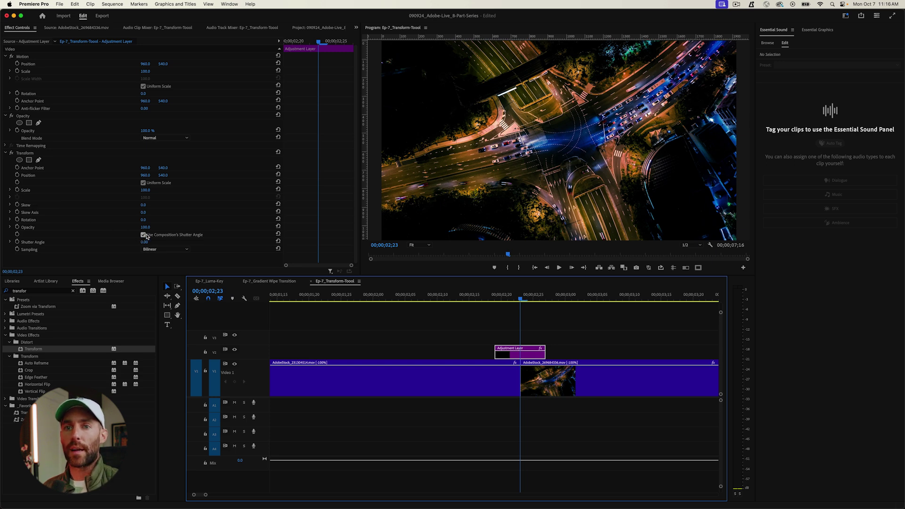
{"action": "left_click", "coordinate": [18, 190]}
Add a Transform Scale keyframe of 100 at 00;00;02;20, three frames before the cut.
{"action": "left_click", "coordinate": [571, 344]}
{"action": "key", "text": "="}
{"action": "scroll", "coordinate": [566, 340], "scroll_direction": "down", "scroll_amount": 1}
{"action": "left_click", "coordinate": [490, 354]}
{"action": "key", "text": "Left"}
{"action": "key", "text": "Left"}
{"action": "key", "text": "Left"}
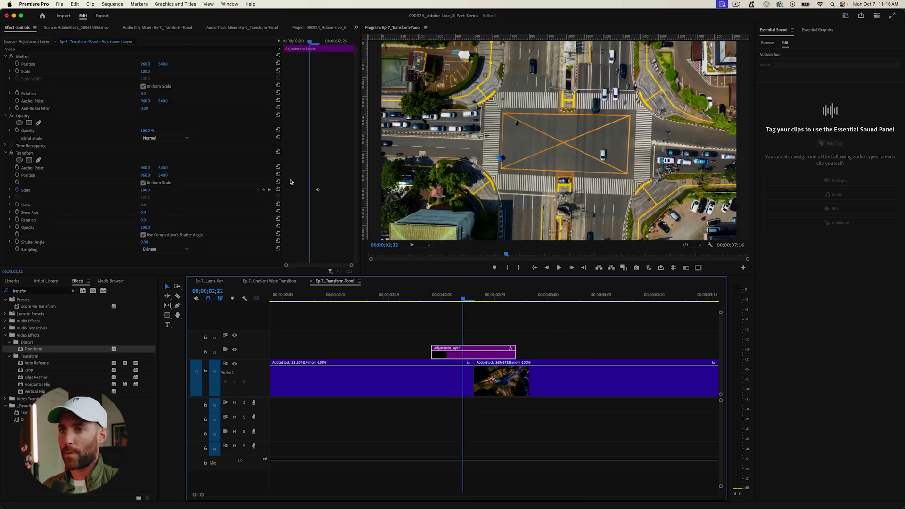
{"action": "left_click", "coordinate": [265, 189]}
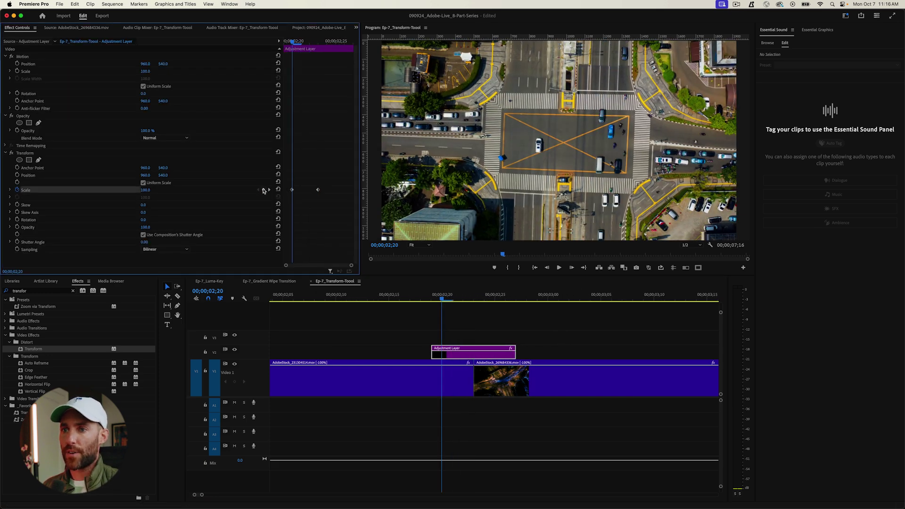
Add a Transform Scale keyframe of 100 at 00;00;02;26, three frames after the cut.
{"action": "key", "text": "Right"}
{"action": "key", "text": "Right"}
{"action": "key", "text": "Right"}
{"action": "key", "text": "Right"}
{"action": "key", "text": "Right"}
{"action": "key", "text": "Right"}
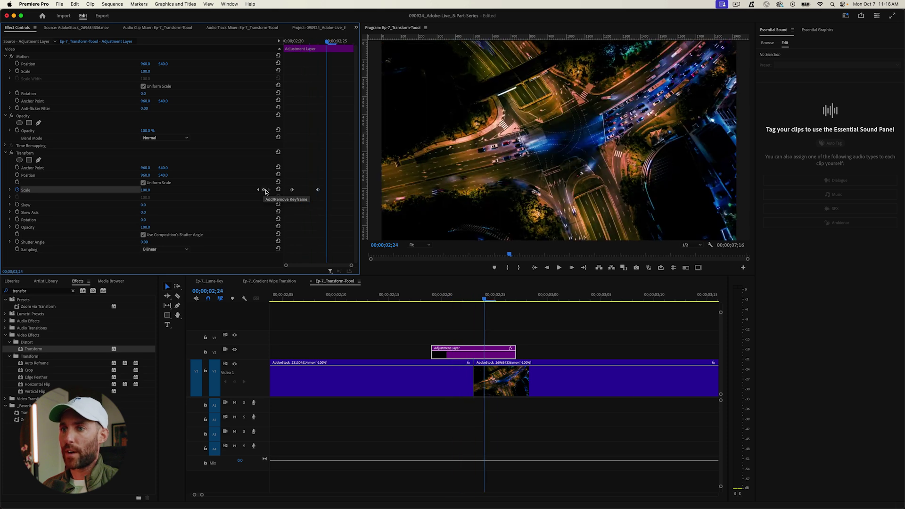
{"action": "left_click", "coordinate": [264, 190]}
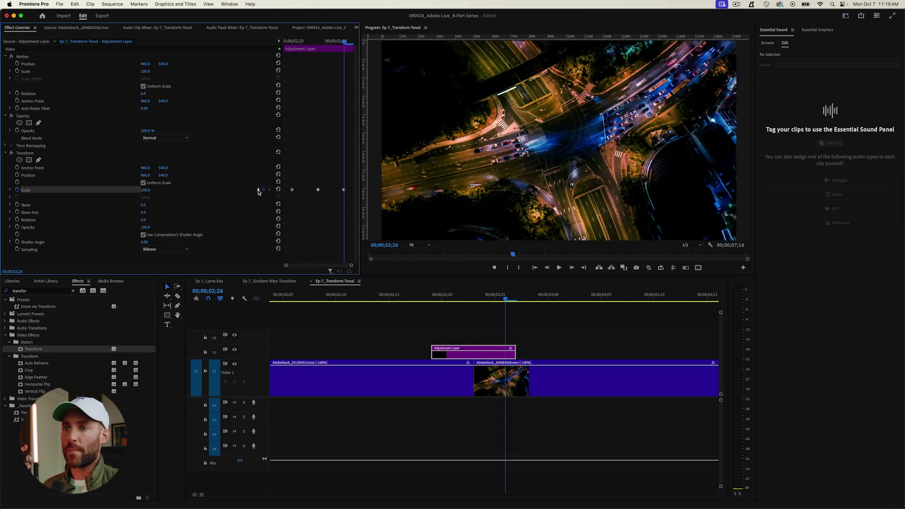
Set the middle Transform Scale keyframe to 300 and scrub through the zoom to check it.
{"action": "left_click", "coordinate": [257, 189]}
{"action": "type", "text": "300"}
{"action": "key", "text": "Return"}
{"action": "left_click_drag", "start_coordinate": [317, 42], "coordinate": [284, 46]}
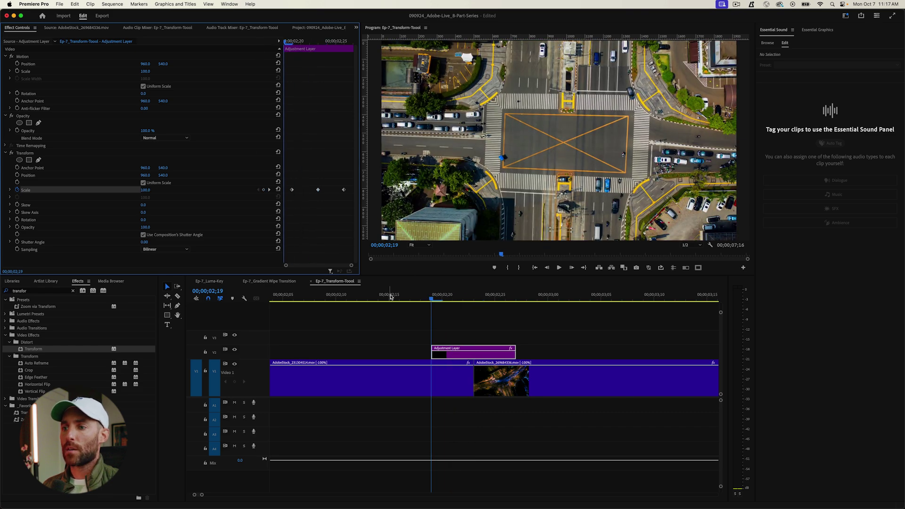
{"action": "left_click", "coordinate": [326, 301]}
{"action": "left_click_drag", "start_coordinate": [326, 302], "coordinate": [471, 288]}
Turn off Use Composition's Shutter Angle for the Transform effect, try Shutter Angle values of 360 and 180, and set it to 270.
{"action": "left_click", "coordinate": [490, 354]}
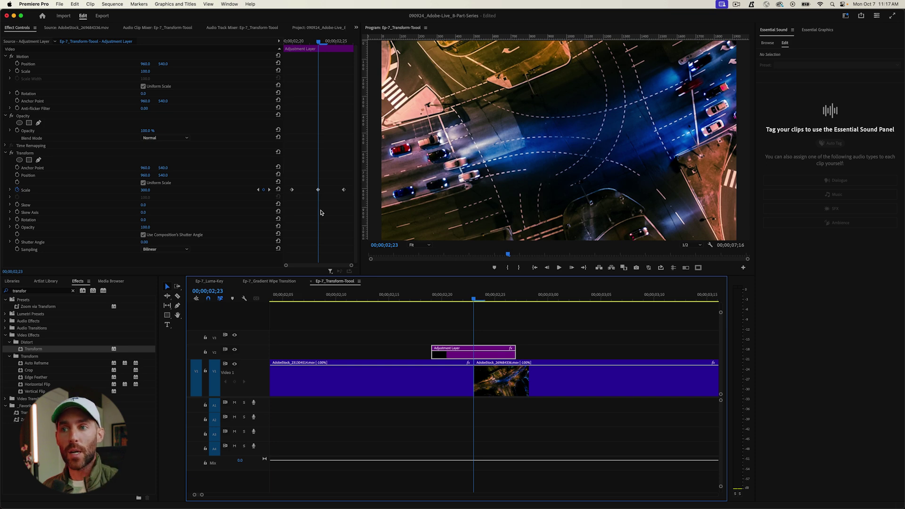
{"action": "scroll", "coordinate": [325, 211], "scroll_direction": "down", "scroll_amount": 1}
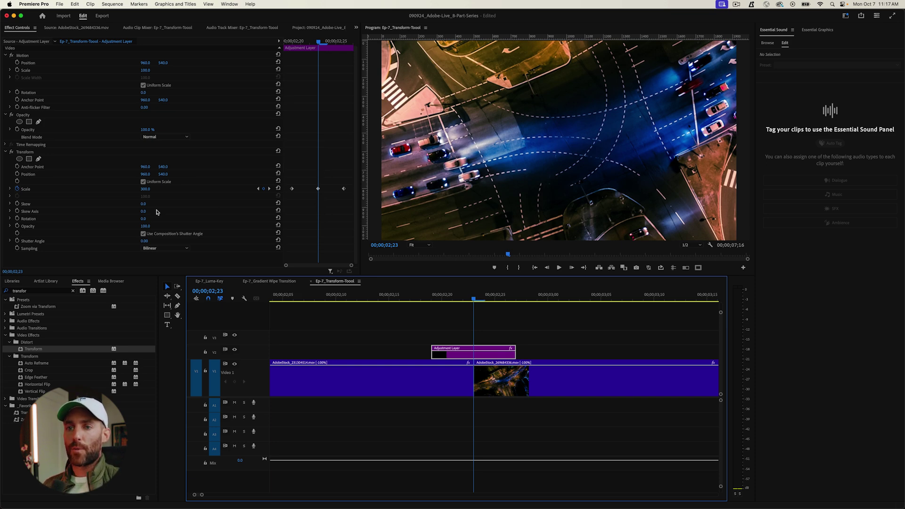
{"action": "left_click", "coordinate": [143, 234]}
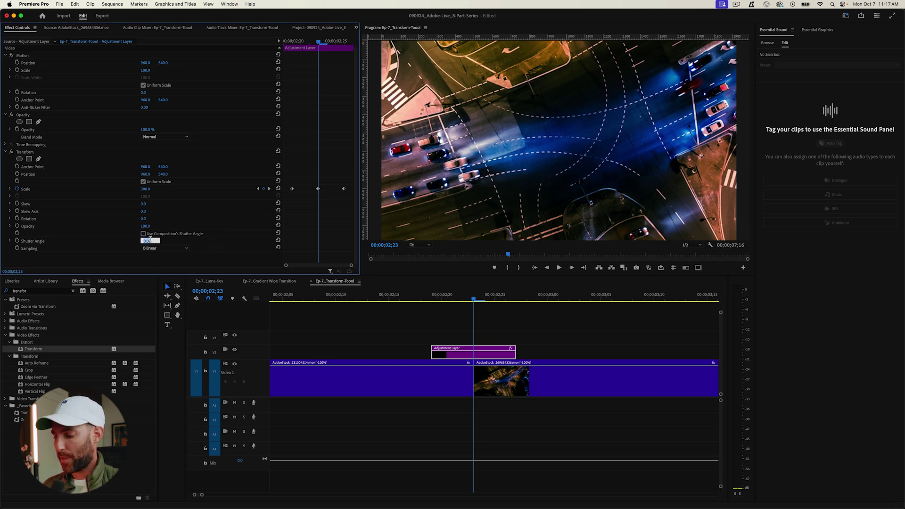
{"action": "type", "text": "360"}
{"action": "key", "text": "Return"}
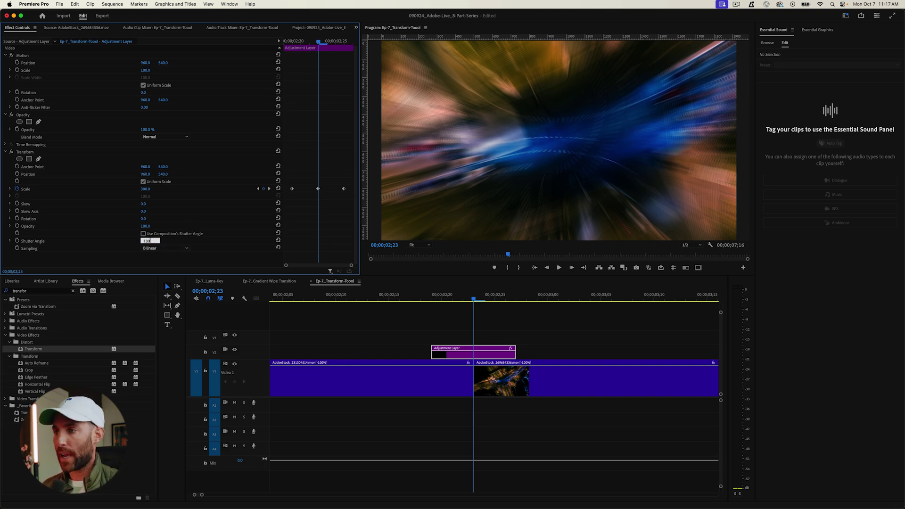
{"action": "key", "text": "Return"}
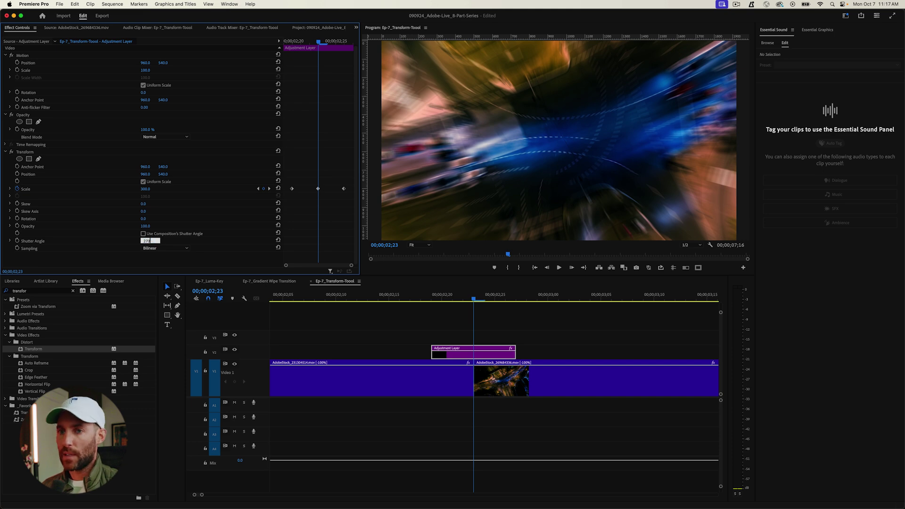
{"action": "key", "text": "Return"}
Apply Ease Out to the first Transform Scale keyframe and Ease In to the last one.
{"action": "right_click", "coordinate": [292, 188]}
{"action": "left_click", "coordinate": [313, 305]}
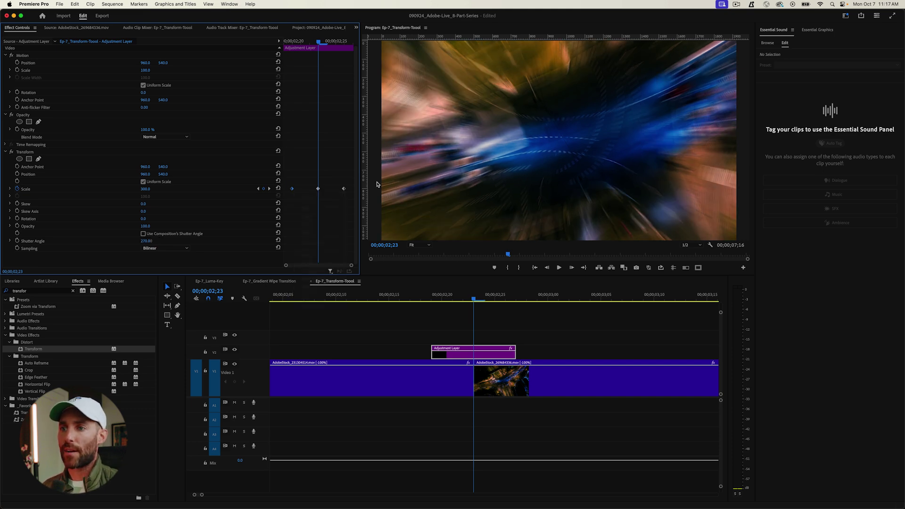
{"action": "right_click", "coordinate": [344, 189]}
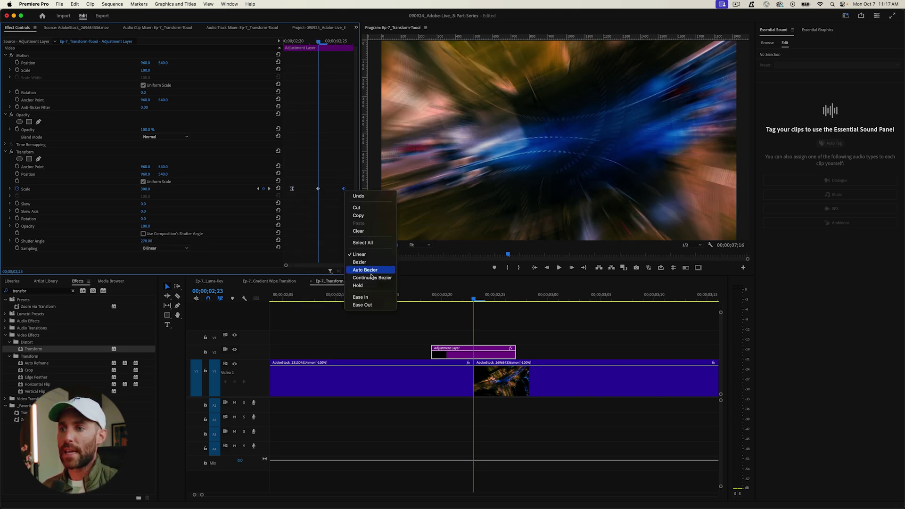
{"action": "left_click", "coordinate": [370, 298]}
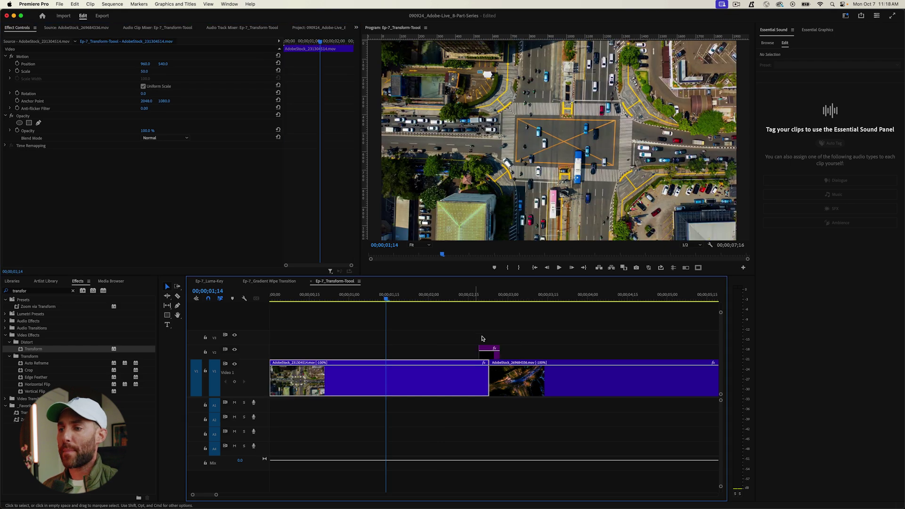
Play back the zoom transition, return to the cut at 00;00;02;23 and select the adjustment layer.
{"action": "key", "text": "space"}
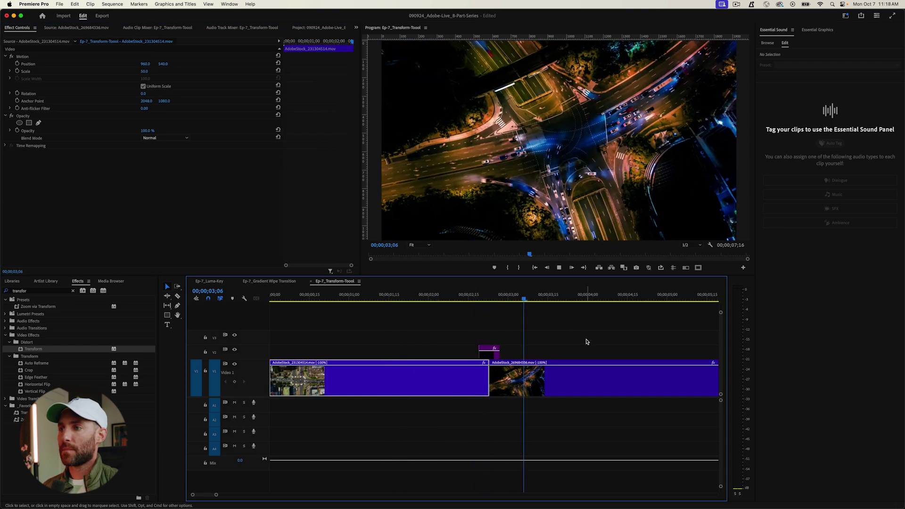
{"action": "key", "text": "space"}
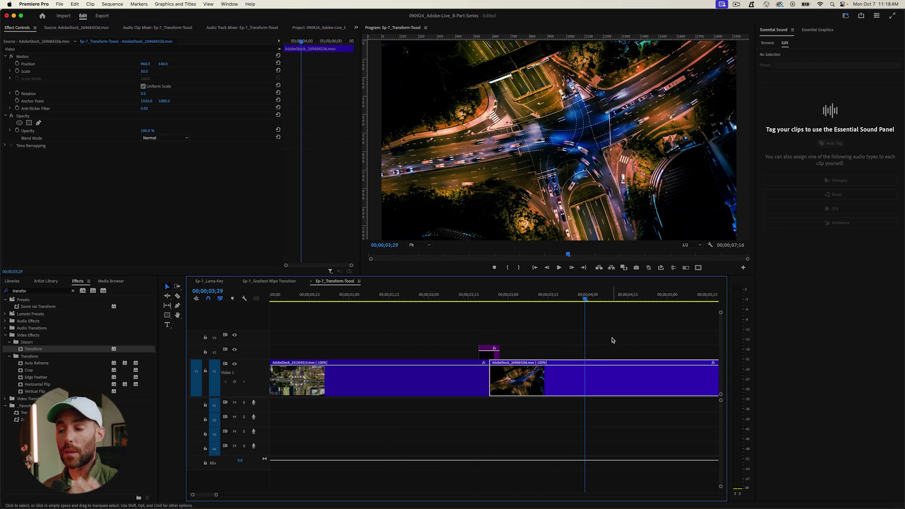
{"action": "left_click", "coordinate": [490, 300]}
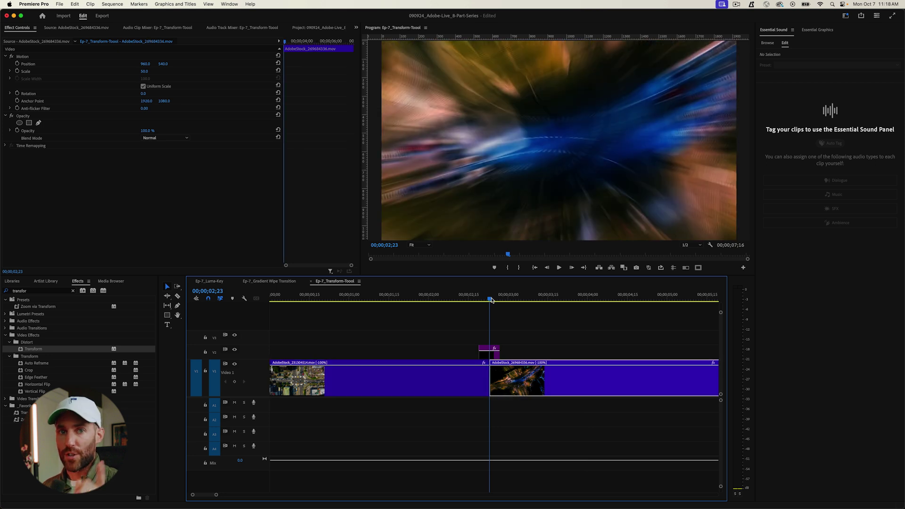
{"action": "left_click", "coordinate": [493, 354]}
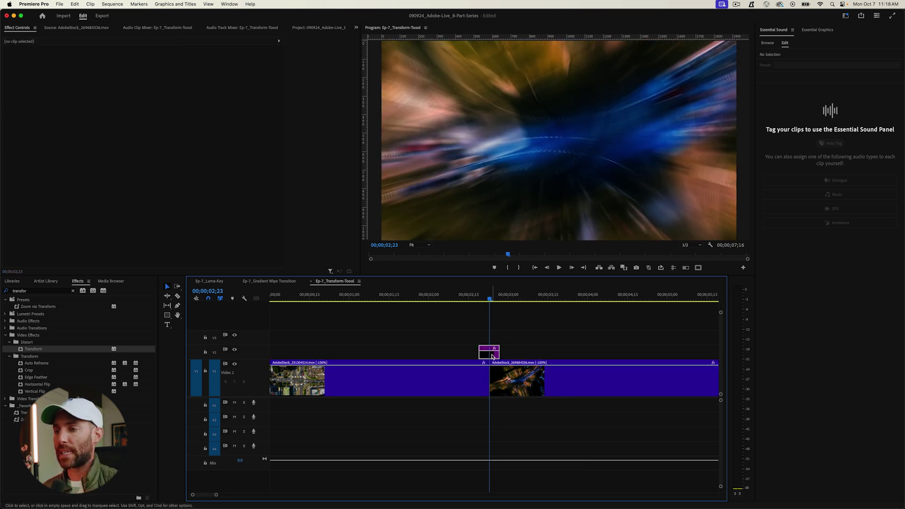
Rename the adjustment layer's Transform effect as Transform Zoom Effect.
{"action": "scroll", "coordinate": [497, 349], "scroll_direction": "right", "scroll_amount": 3}
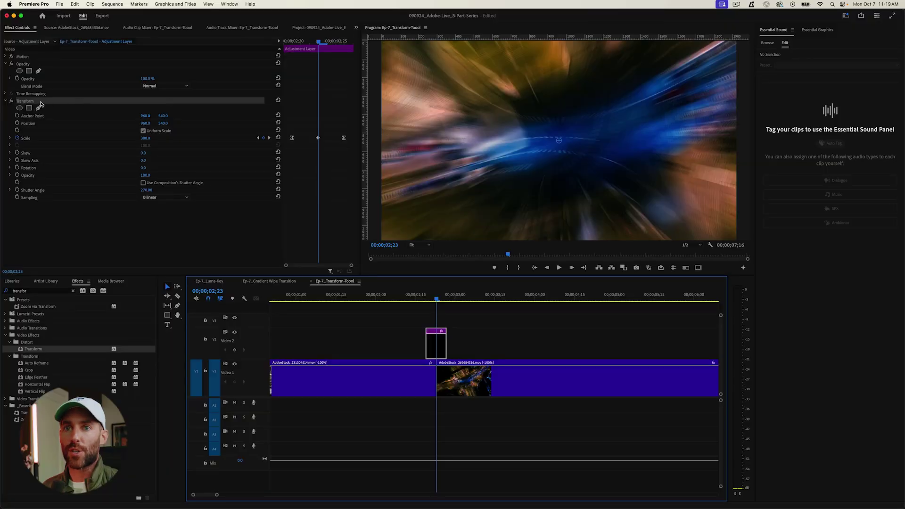
{"action": "left_click", "coordinate": [41, 103]}
{"action": "right_click", "coordinate": [41, 104]}
{"action": "left_click", "coordinate": [55, 110]}
{"action": "type", "text": "Transform Zoo"}
{"action": "type", "text": "m Effec"}
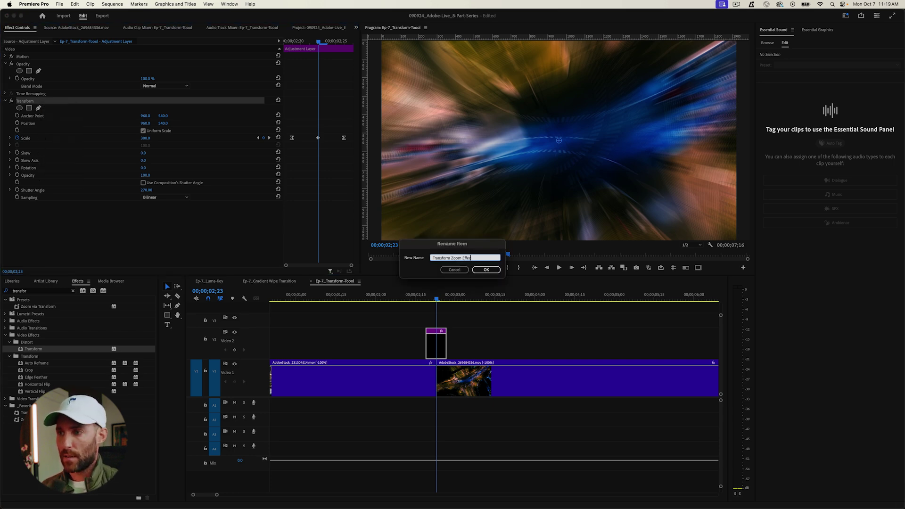
{"action": "type", "text": "t"}
{"action": "key", "text": "Return"}
Save the keyframed Transform effect as a preset named Transform Zoom Effect.
{"action": "right_click", "coordinate": [104, 104]}
{"action": "left_click", "coordinate": [117, 117]}
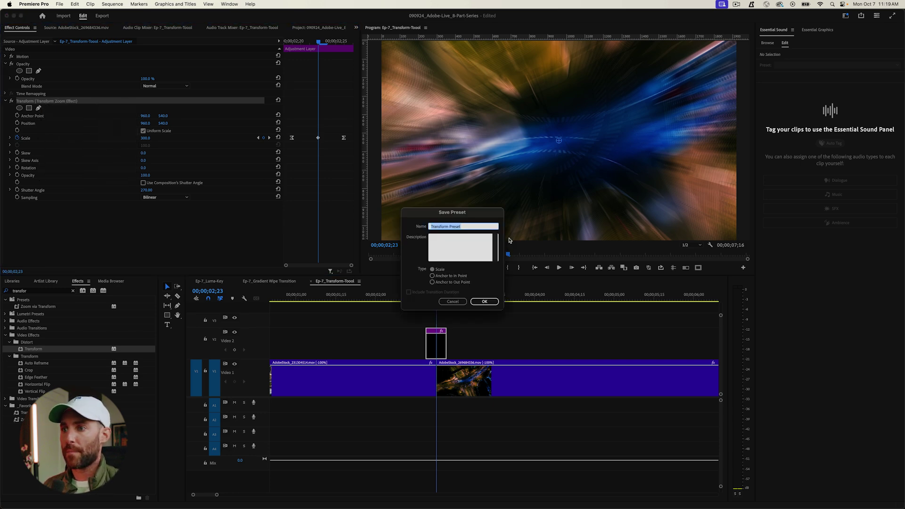
{"action": "left_click", "coordinate": [468, 228]}
{"action": "type", "text": "Zoom Effect"}
{"action": "left_click", "coordinate": [484, 301]}
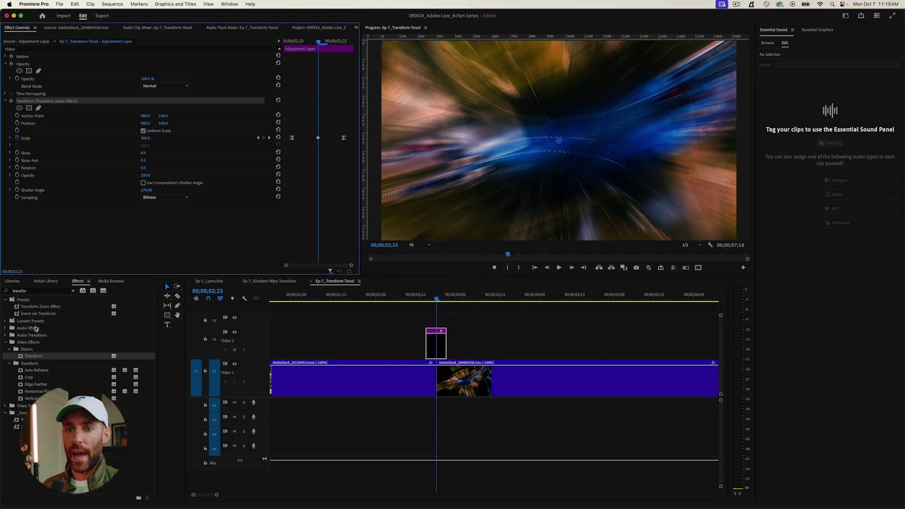
Clear the effects search and select the Transform Zoom Effect preset among the saved presets.
{"action": "left_click", "coordinate": [72, 291]}
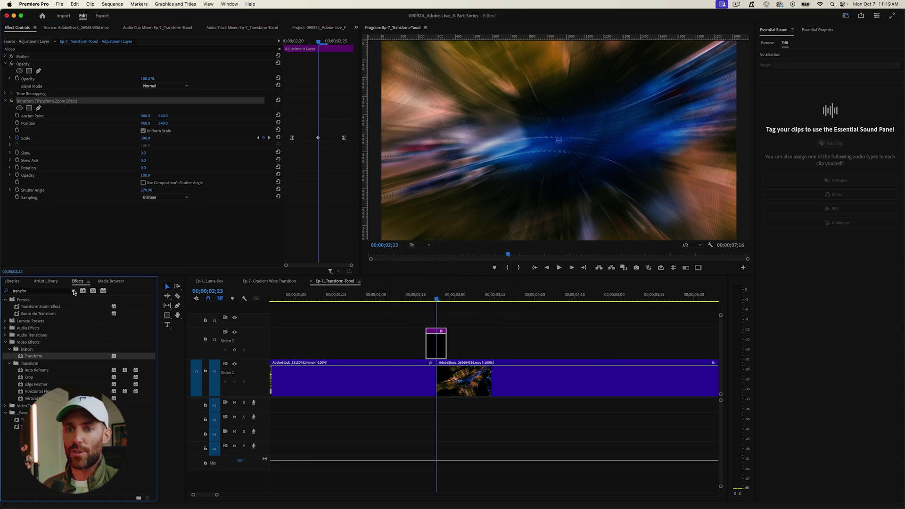
{"action": "left_click", "coordinate": [6, 300]}
{"action": "left_click", "coordinate": [36, 308]}
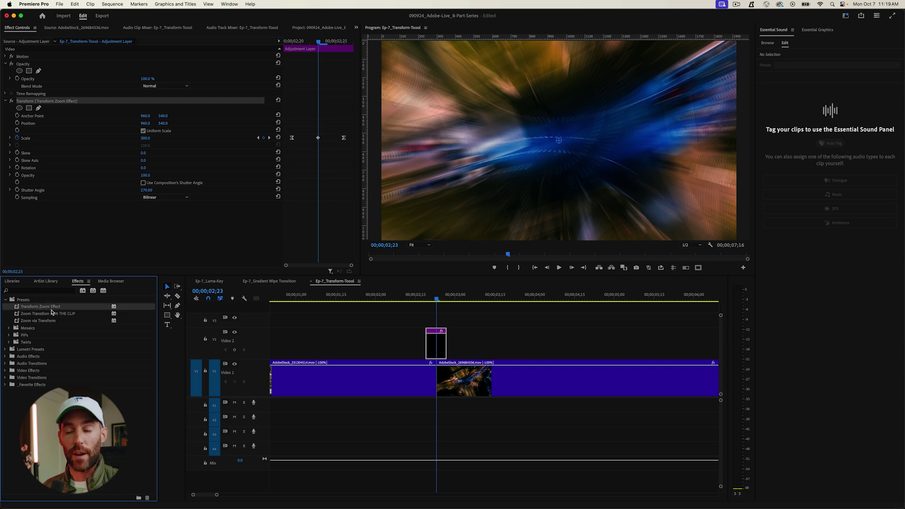
Delete the Transform effect from the adjustment layer and apply the Transform Zoom Effect preset in its place.
{"action": "left_click", "coordinate": [457, 349]}
{"action": "left_click", "coordinate": [443, 353]}
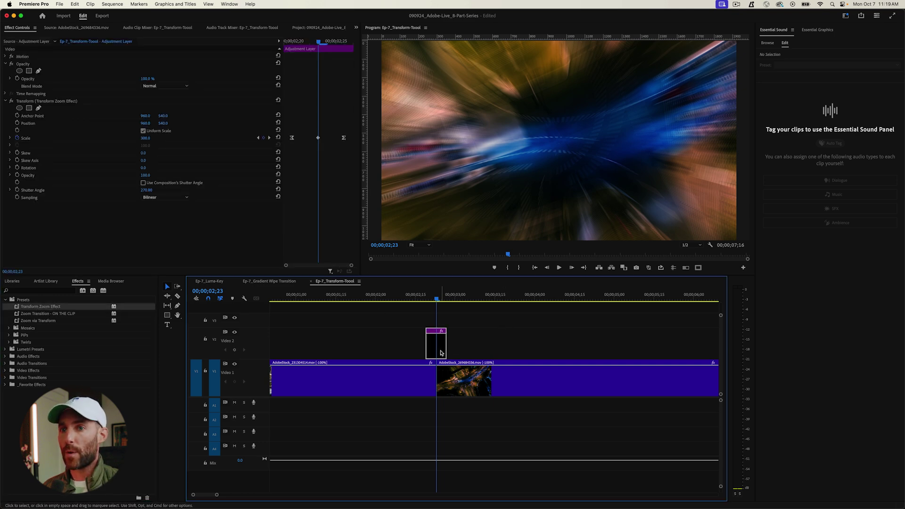
{"action": "left_click", "coordinate": [38, 102]}
{"action": "key", "text": "Delete"}
{"action": "left_click_drag", "start_coordinate": [37, 307], "coordinate": [435, 344]}
Play back and scrub across the cut to check the zoom transition made with the preset.
{"action": "left_click", "coordinate": [493, 349]}
{"action": "left_click_drag", "start_coordinate": [422, 296], "coordinate": [391, 296]}
{"action": "key", "text": "space"}
{"action": "key", "text": "space"}
{"action": "left_click_drag", "start_coordinate": [449, 297], "coordinate": [426, 297]}
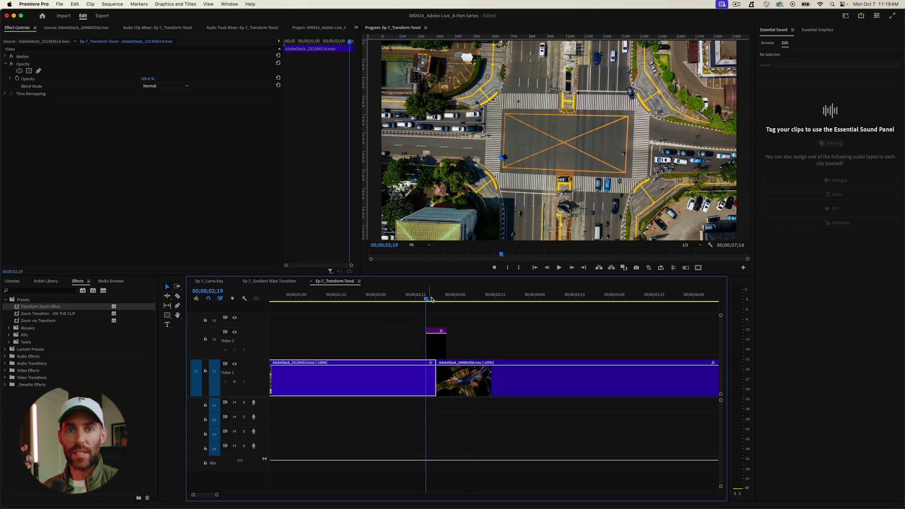
{"action": "left_click", "coordinate": [481, 328]}
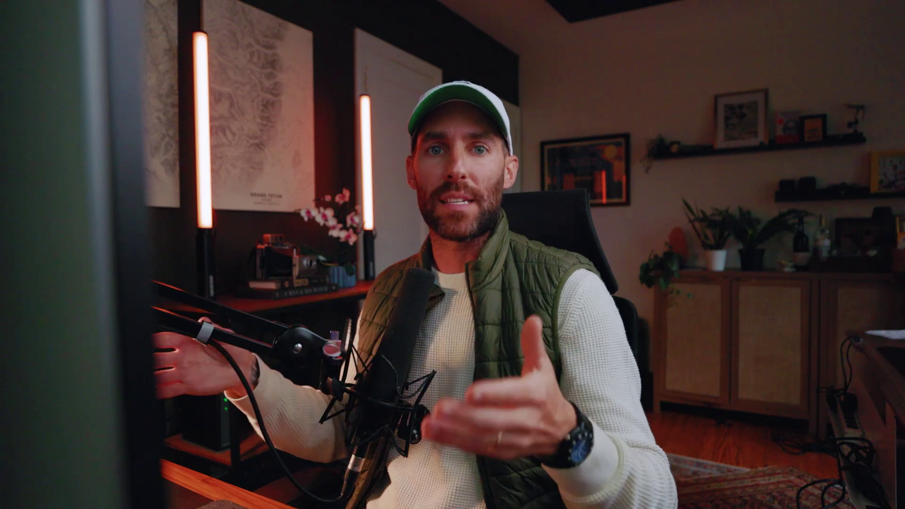
Add the text PEACE over the hiking clip at 00;00;12;13 in the Ep-7_Track Matte-Key sequence.
{"action": "left_click", "coordinate": [291, 395]}
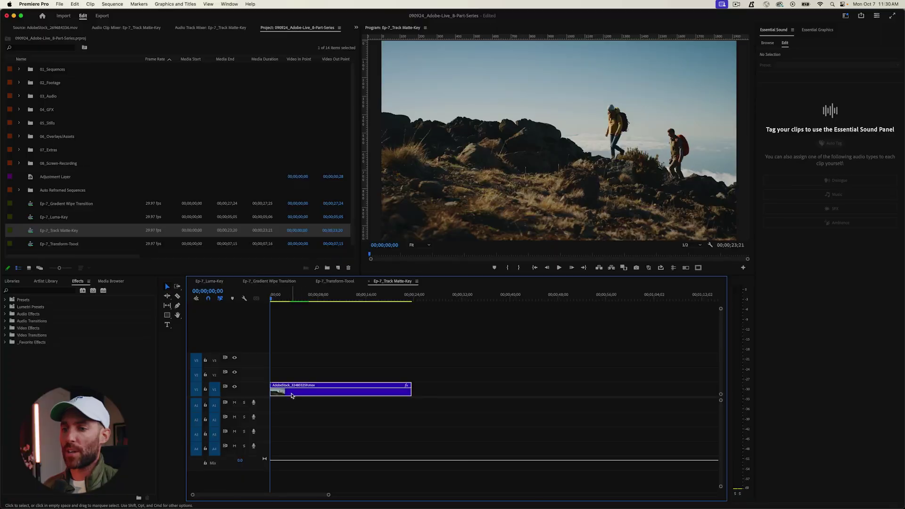
{"action": "left_click_drag", "start_coordinate": [297, 300], "coordinate": [344, 301]}
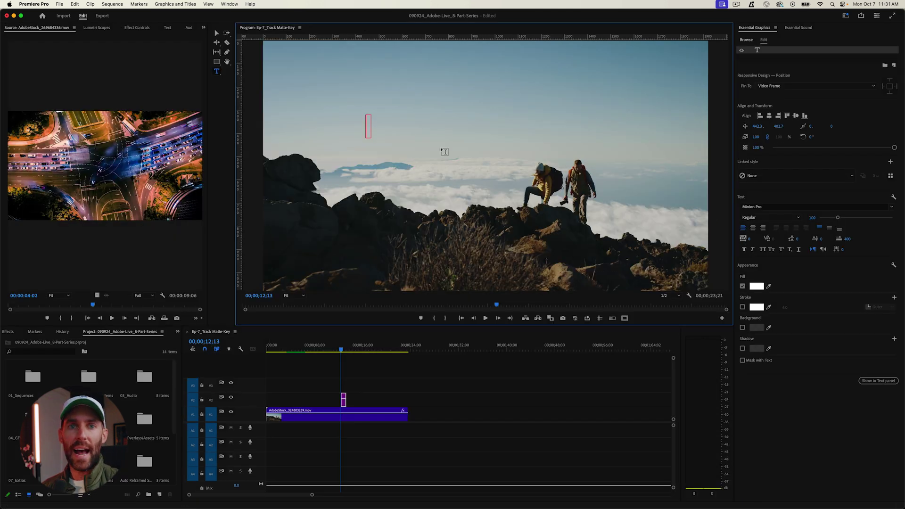
{"action": "type", "text": "PEACE"}
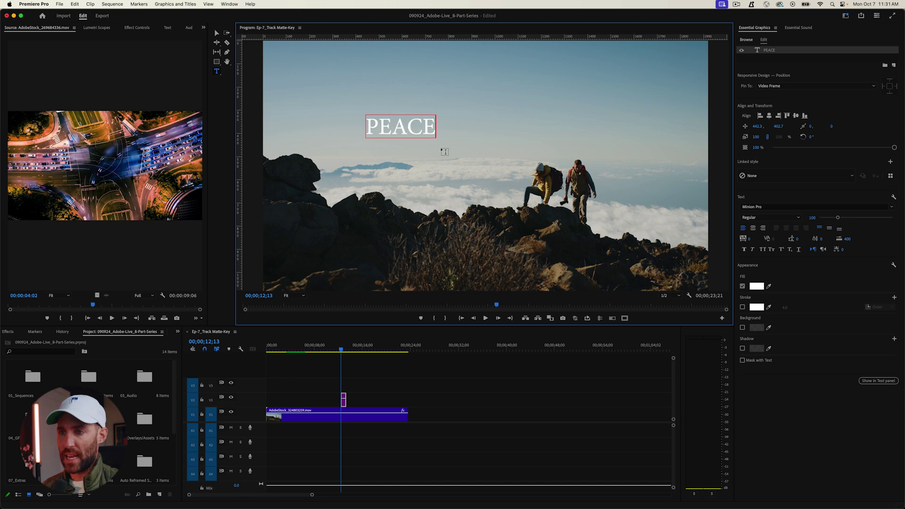
Center the PEACE text horizontally and vertically in the frame and set its font to Gibson.
{"action": "key", "text": "super+a"}
{"action": "left_click", "coordinate": [769, 115]}
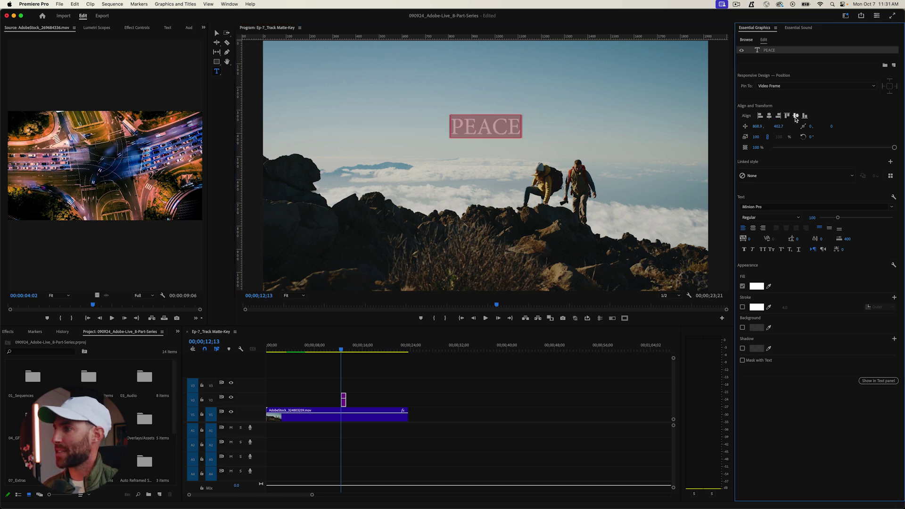
{"action": "left_click", "coordinate": [795, 116]}
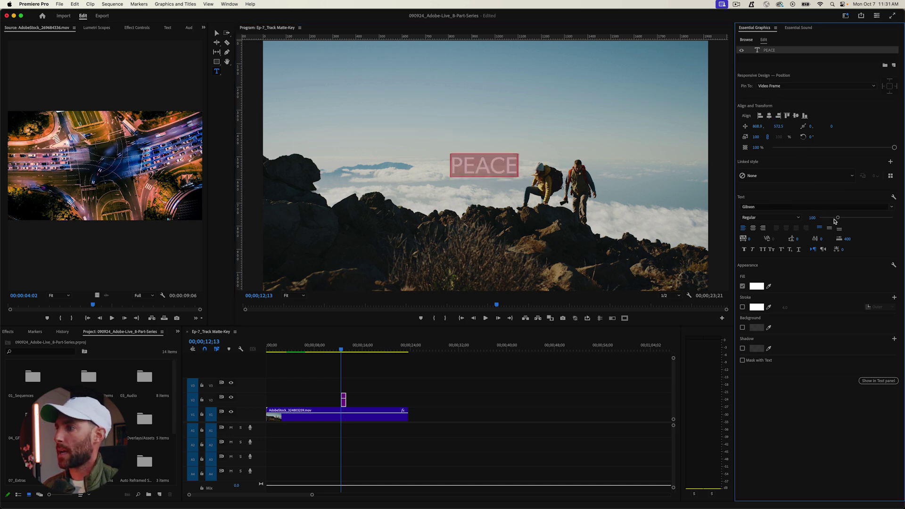
Make the PEACE text bold and enlarge it to about 188% scale over the middle of the frame.
{"action": "left_click_drag", "start_coordinate": [836, 217], "coordinate": [852, 218]}
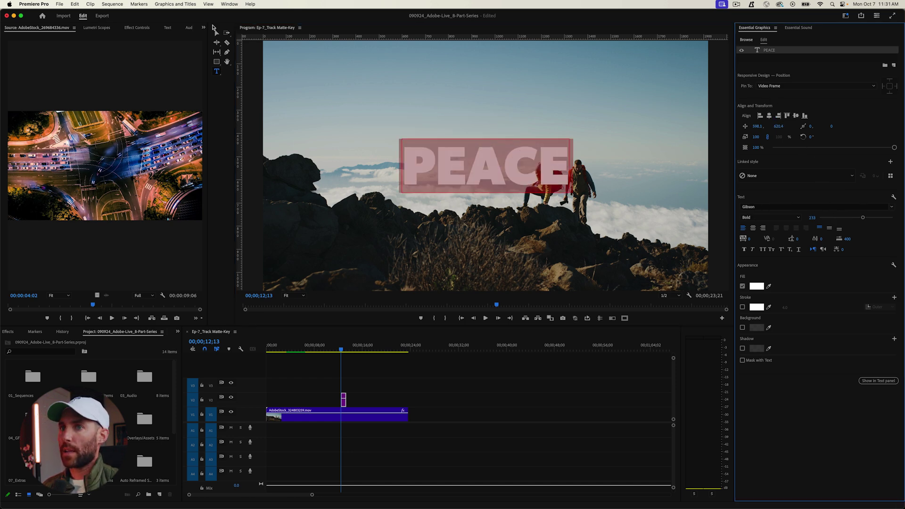
{"action": "left_click", "coordinate": [217, 33]}
{"action": "left_click_drag", "start_coordinate": [400, 138], "coordinate": [336, 93]}
{"action": "left_click_drag", "start_coordinate": [477, 142], "coordinate": [399, 148]}
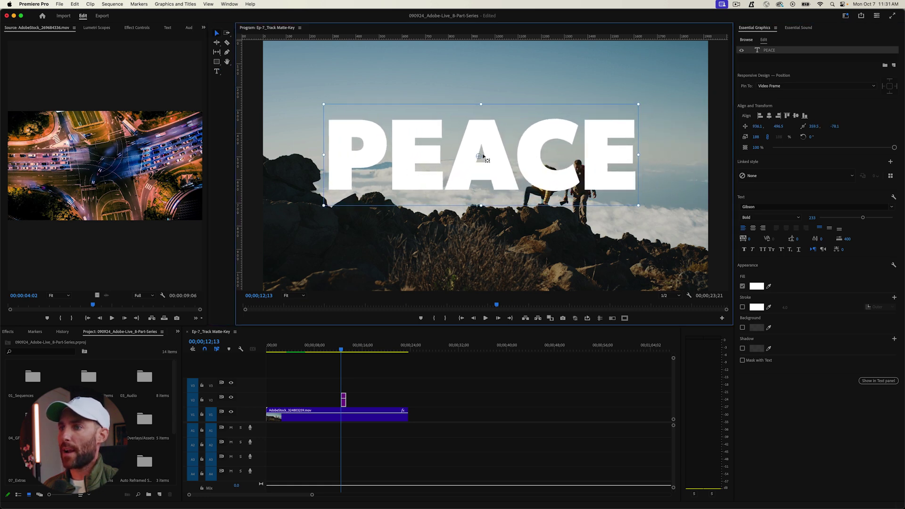
Recenter the PEACE text in the frame and scale it up to span most of the frame's width.
{"action": "left_click", "coordinate": [768, 116]}
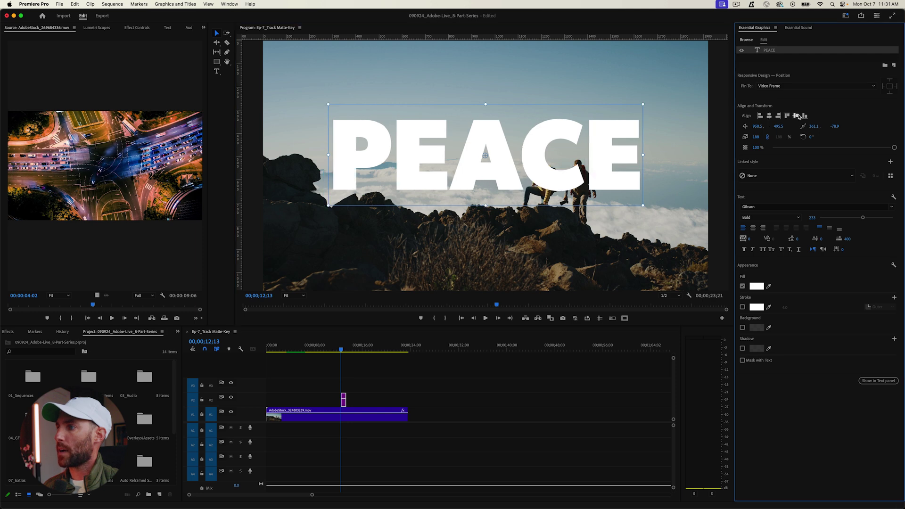
{"action": "left_click", "coordinate": [795, 115]}
{"action": "left_click_drag", "start_coordinate": [641, 217], "coordinate": [680, 229]}
Extend the PEACE title over the full length of the hiking clip and scrub to 00;00;10;29.
{"action": "left_click", "coordinate": [488, 391]}
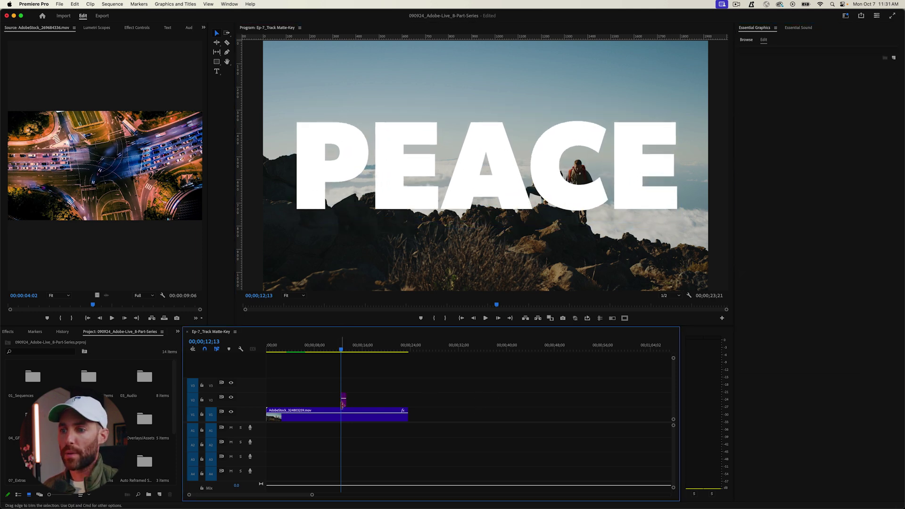
{"action": "left_click_drag", "start_coordinate": [339, 403], "coordinate": [408, 400]}
{"action": "left_click_drag", "start_coordinate": [293, 349], "coordinate": [333, 348]}
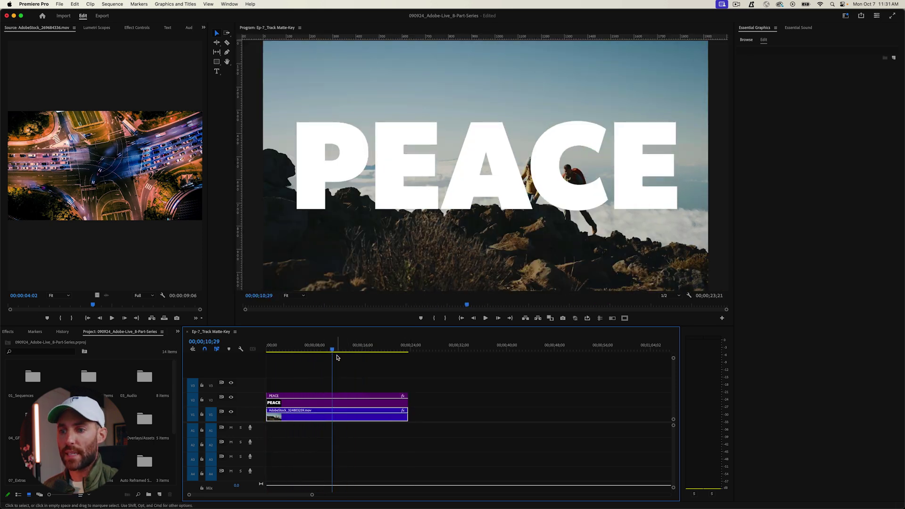
Apply the Track Matte Key effect to the hiking clip and set its Matte to Video 2.
{"action": "left_click", "coordinate": [846, 16]}
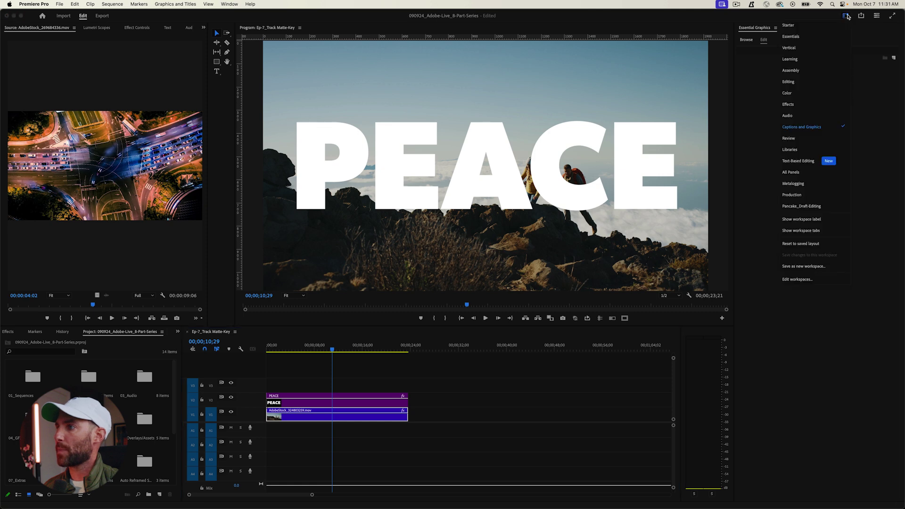
{"action": "left_click", "coordinate": [845, 16]}
{"action": "key", "text": "shift+7"}
{"action": "type", "text": "TRACK MA"}
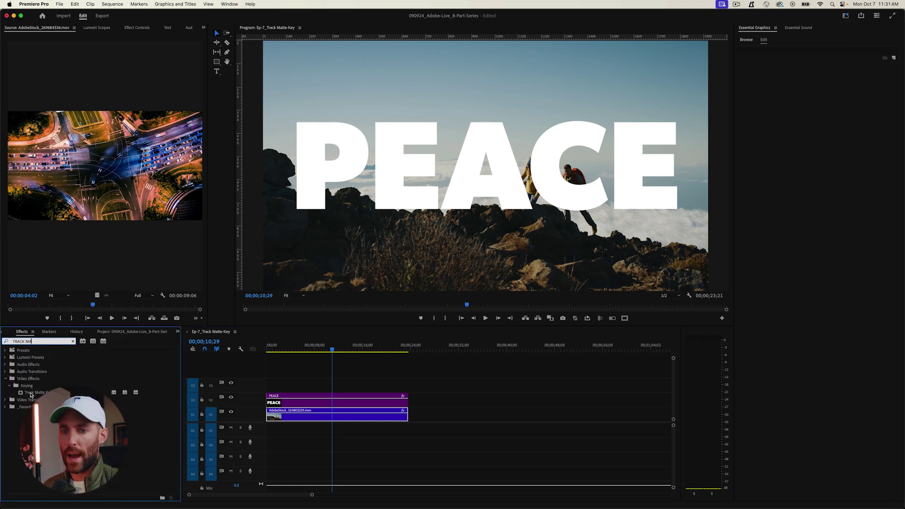
{"action": "left_click_drag", "start_coordinate": [31, 395], "coordinate": [309, 418]}
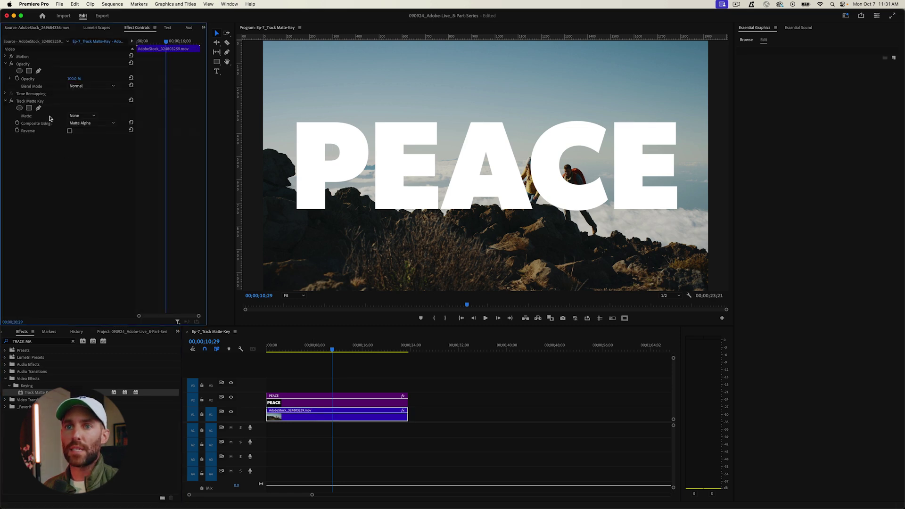
{"action": "left_click", "coordinate": [79, 115]}
{"action": "left_click", "coordinate": [81, 140]}
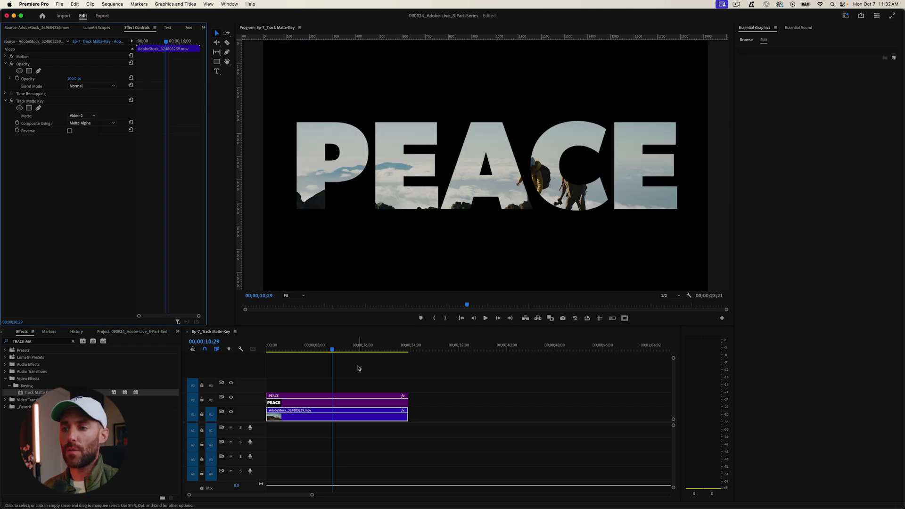
Mark the range of the night-sky background clip, render it and play it back.
{"action": "key", "text": "x"}
{"action": "key", "text": "Return"}
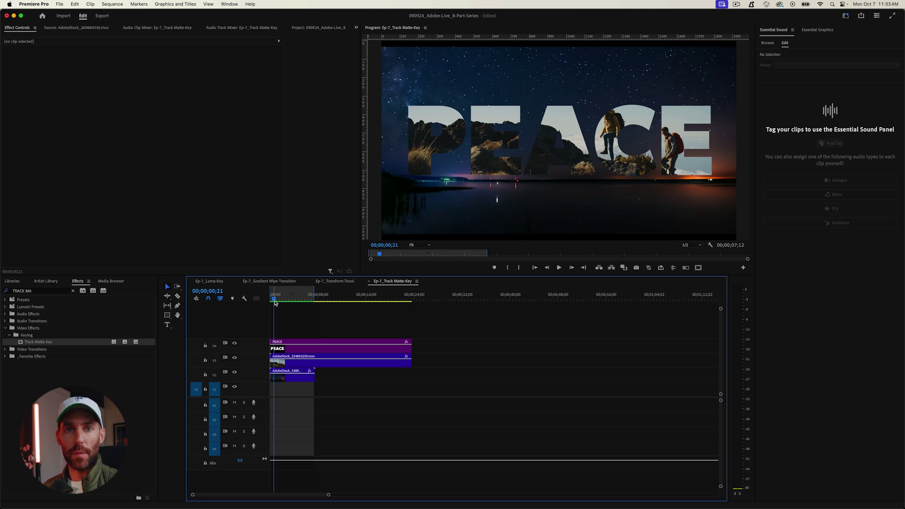
{"action": "key", "text": "space"}
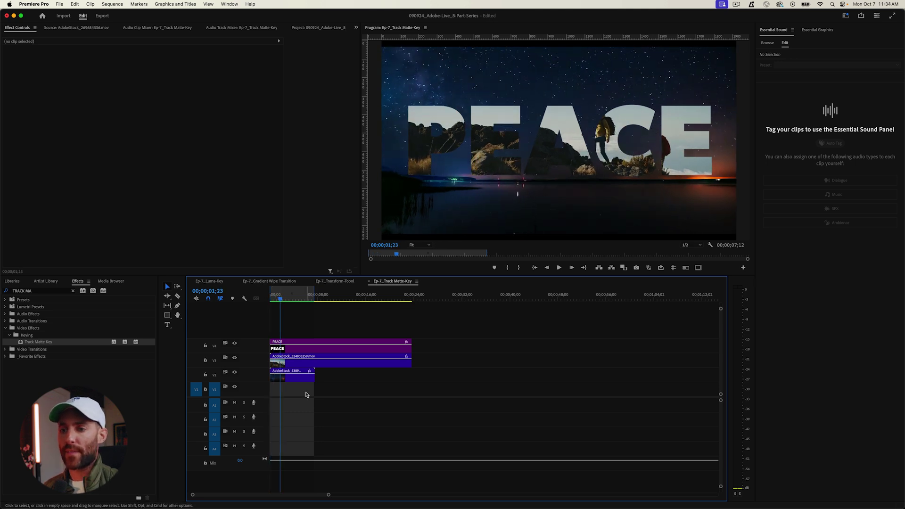
Examine the Matte track option in the hiking clip's Track Matte Key settings.
{"action": "left_click", "coordinate": [297, 363]}
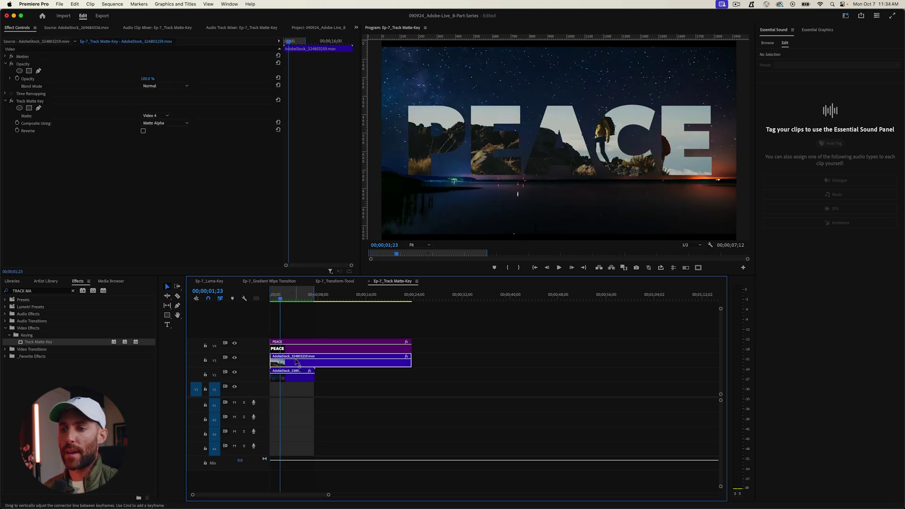
{"action": "left_click", "coordinate": [150, 117]}
{"action": "left_click", "coordinate": [155, 118]}
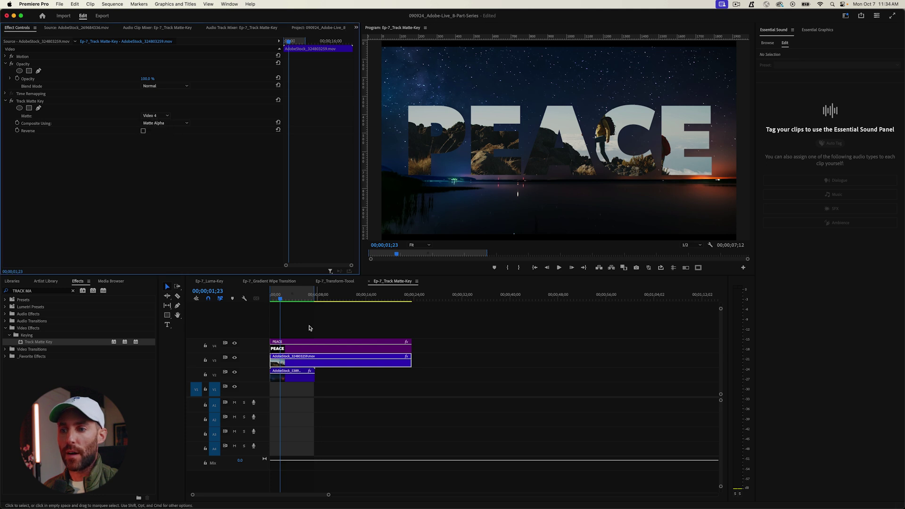
Lower the opacity of the night-sky background clip to darken it and play back the result.
{"action": "left_click", "coordinate": [293, 377]}
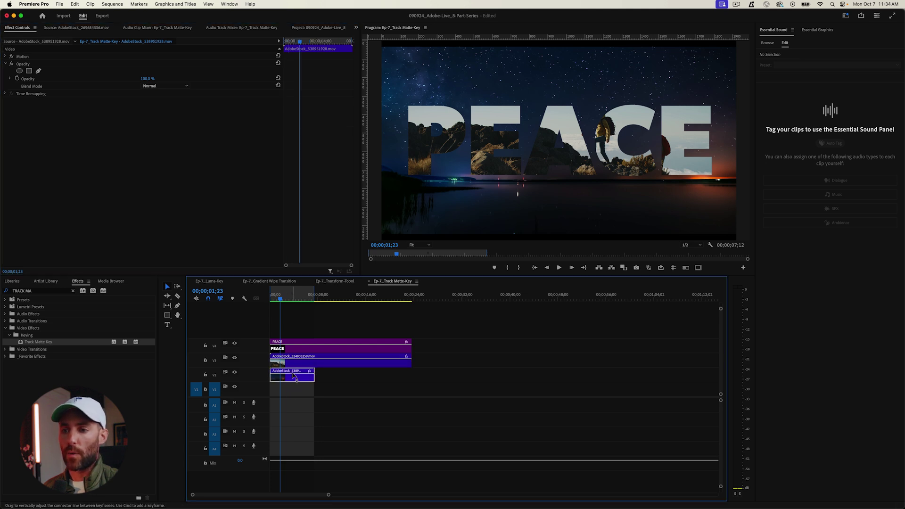
{"action": "left_click_drag", "start_coordinate": [292, 374], "coordinate": [293, 377]}
{"action": "left_click", "coordinate": [293, 309]}
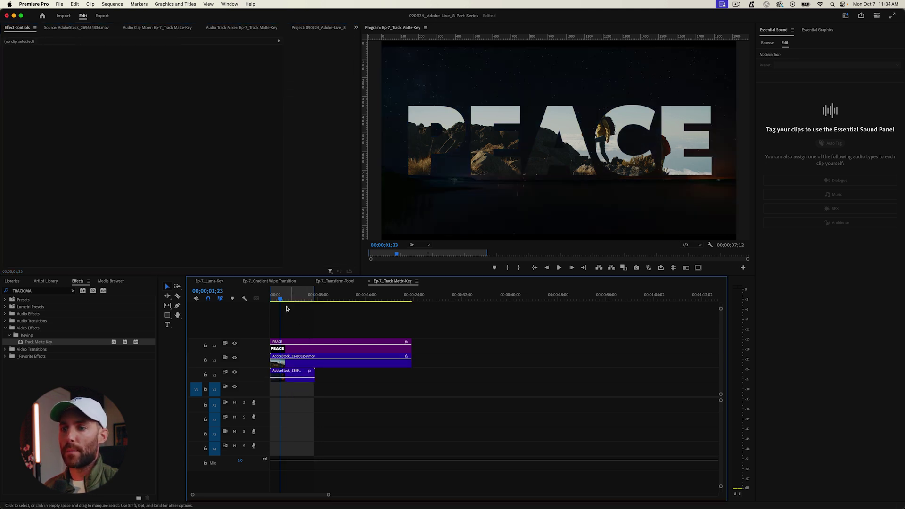
{"action": "key", "text": "space"}
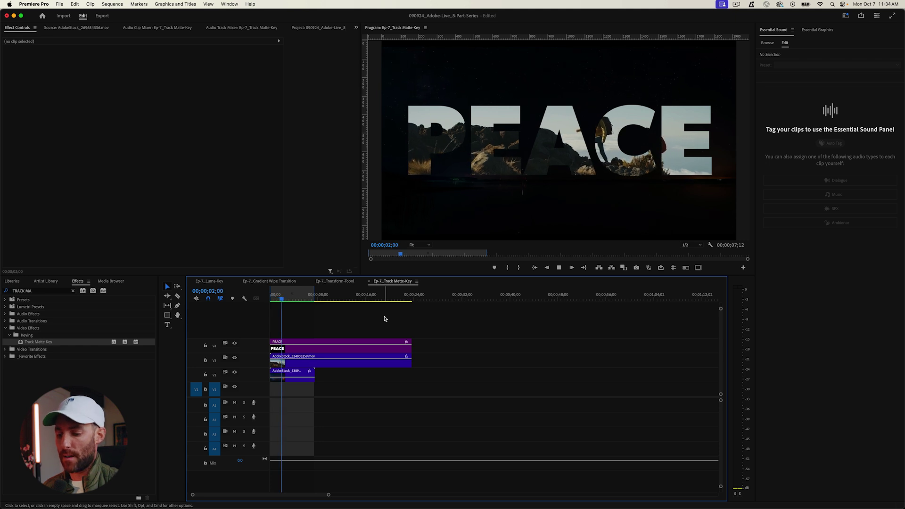